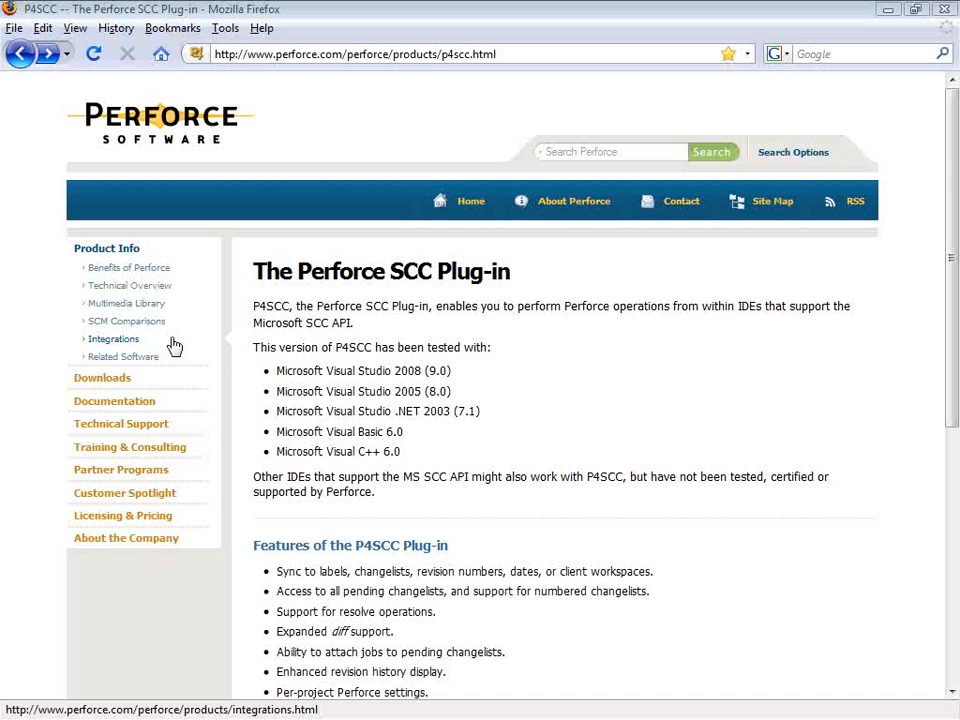
- Browse the Perforce downloads by component, list the Plug-ins & Integrations group, and minimize the browser
click(118, 379)
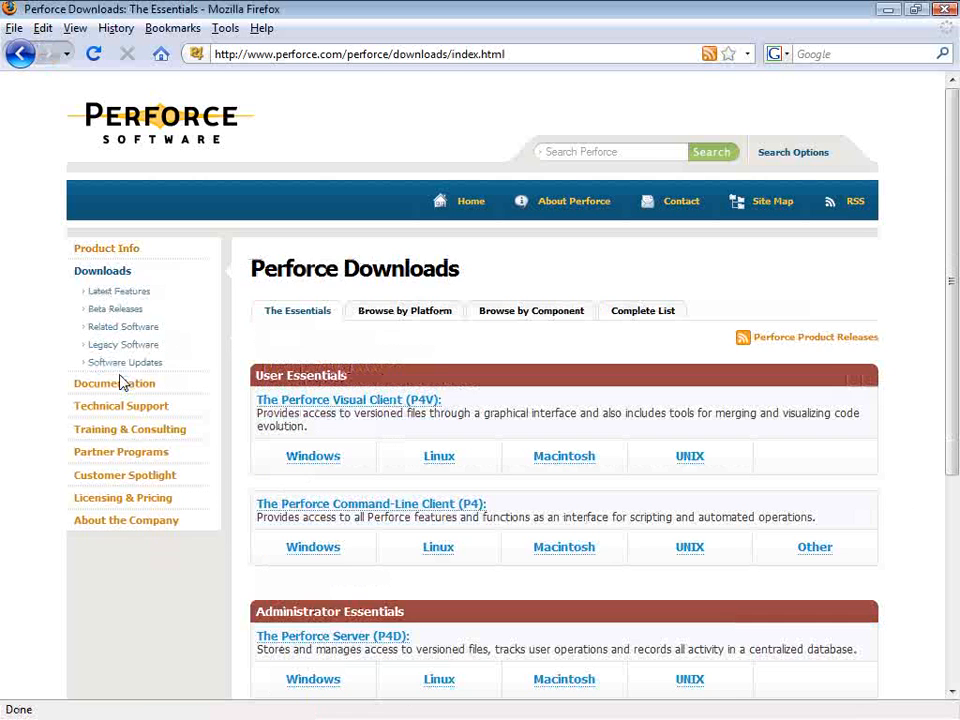
click(530, 313)
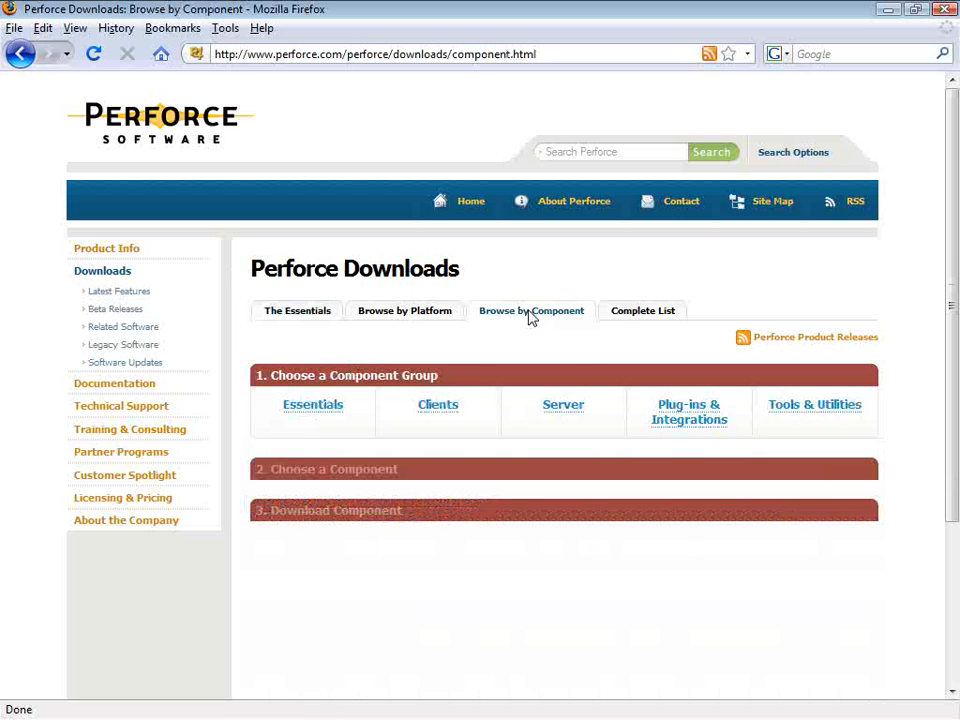
click(680, 412)
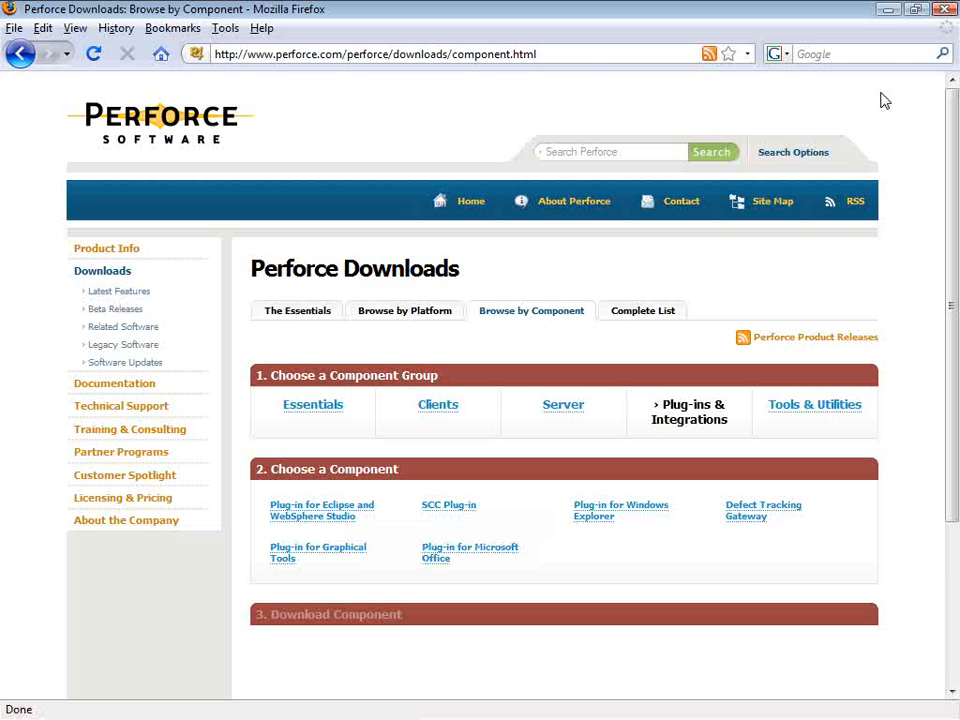
click(889, 11)
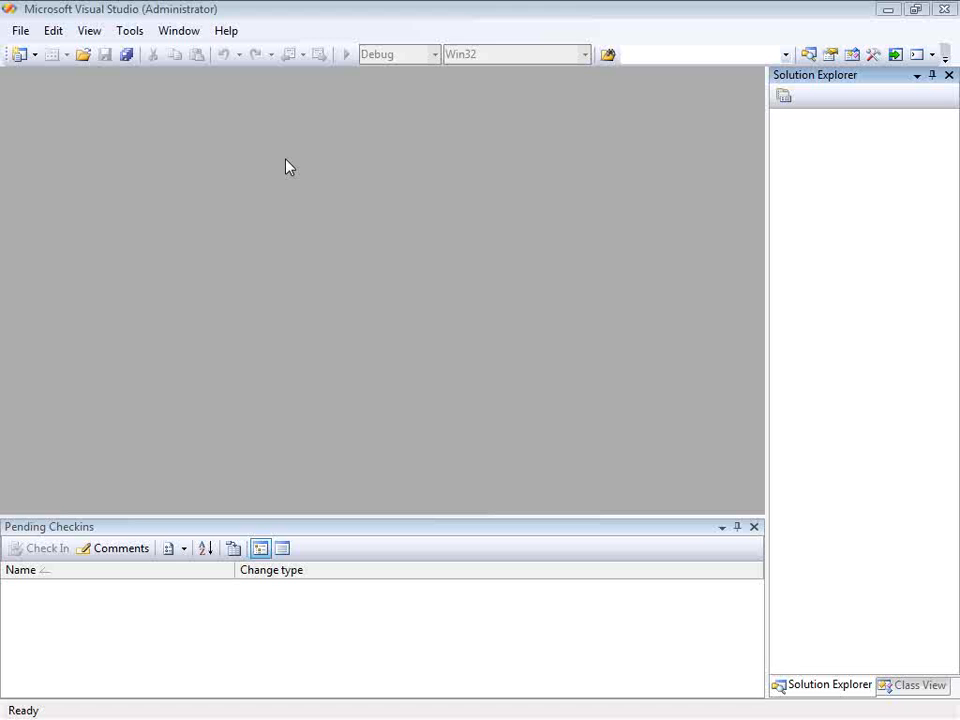
- Examine which source control plug-ins are available in Visual Studio's plug-in selection options
click(129, 33)
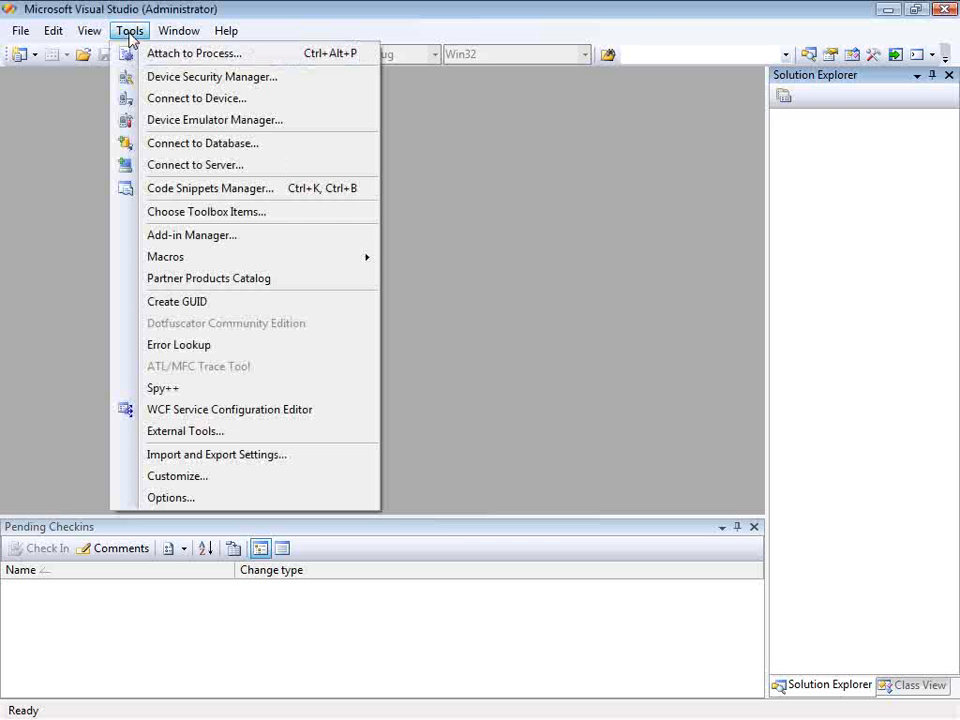
click(254, 497)
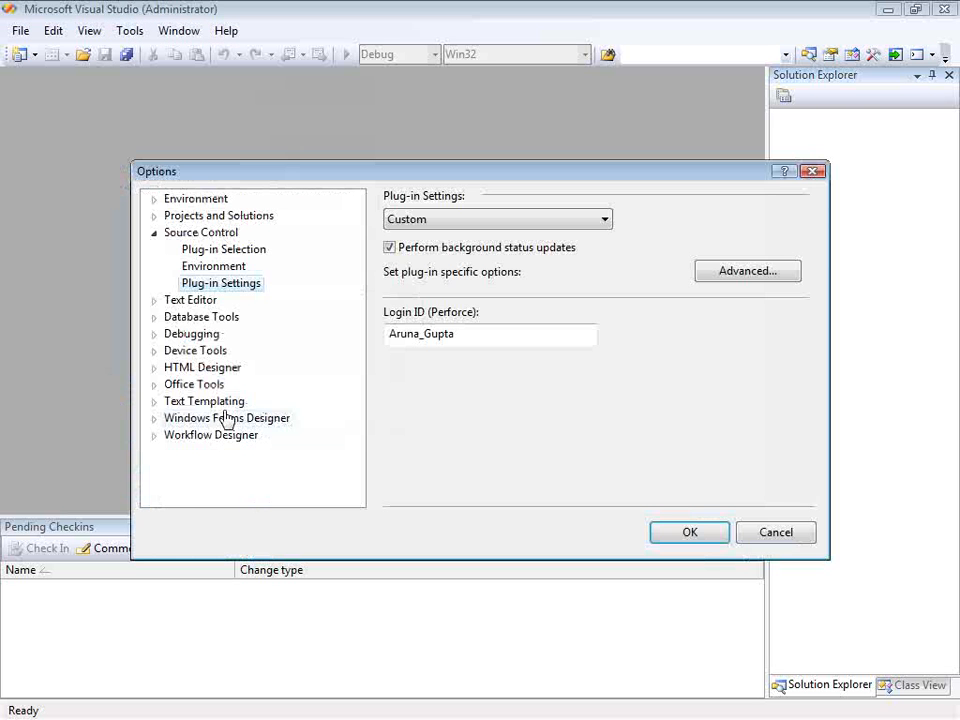
click(216, 252)
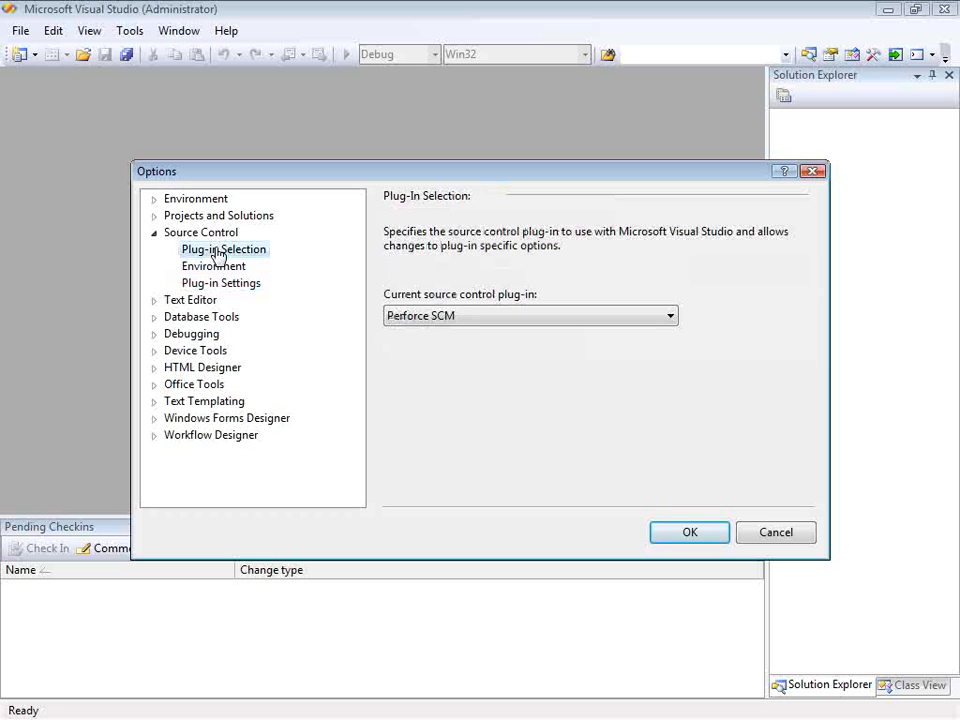
click(480, 318)
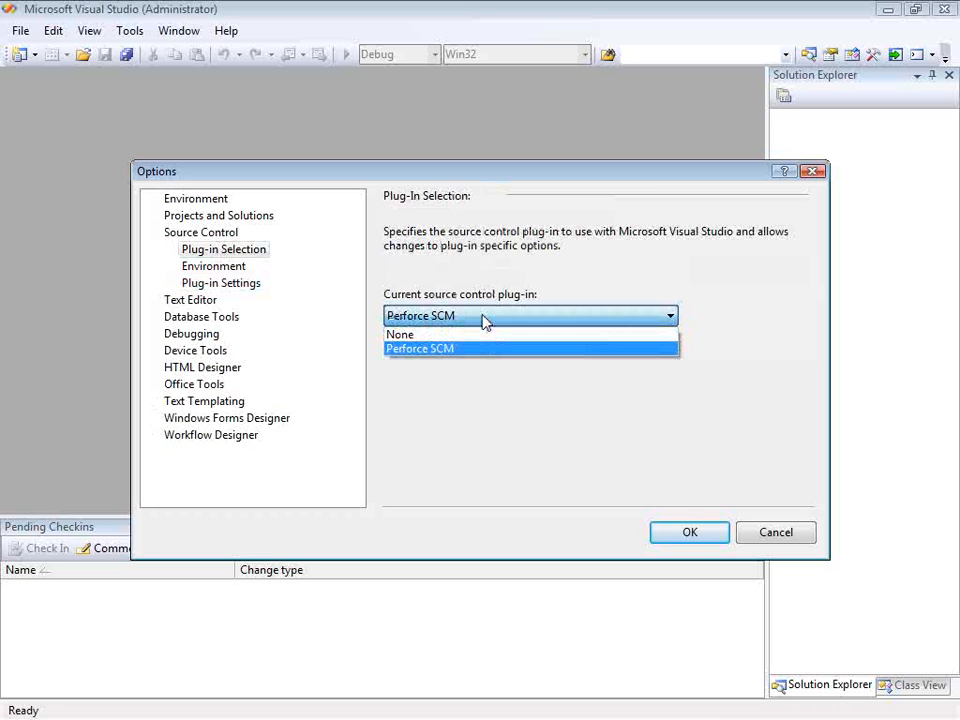
click(484, 320)
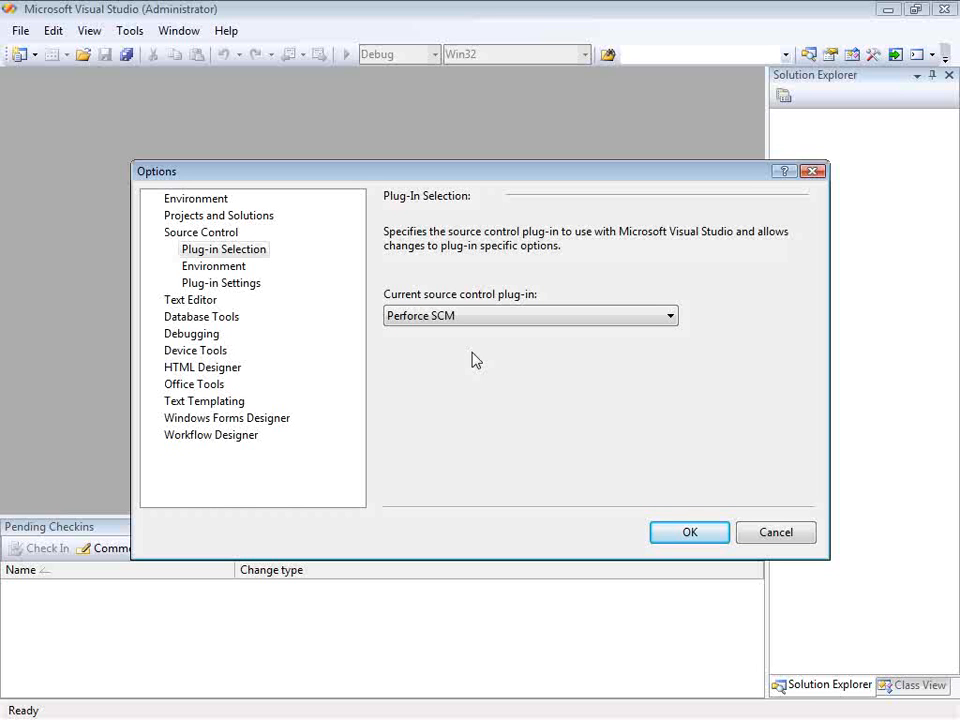
- Review the source control environment settings and the Perforce login ID in the plug-in settings
click(240, 269)
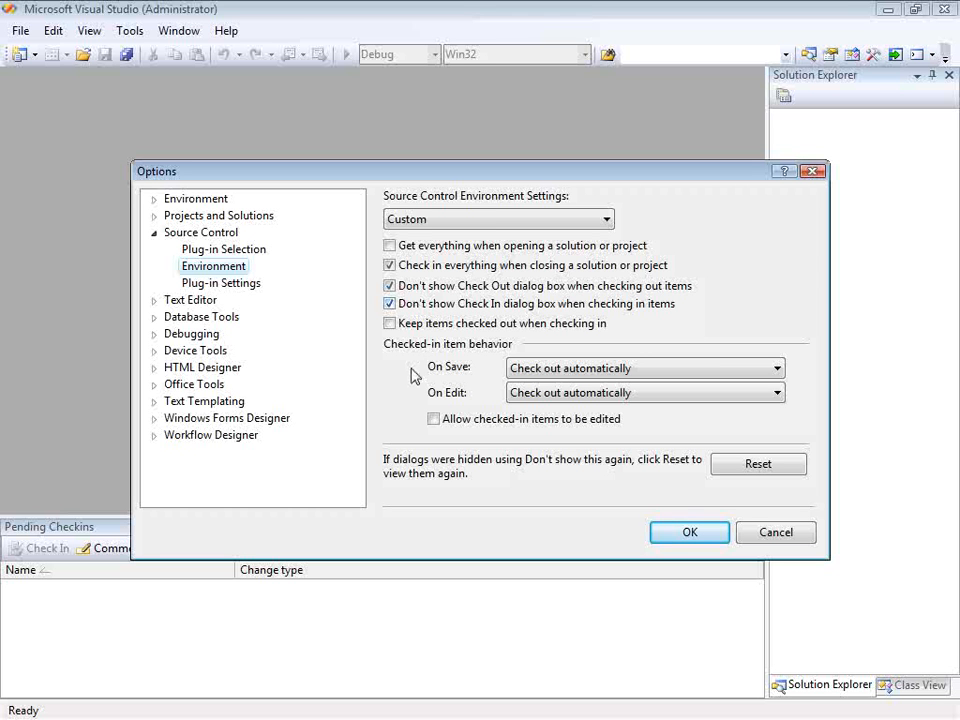
click(240, 284)
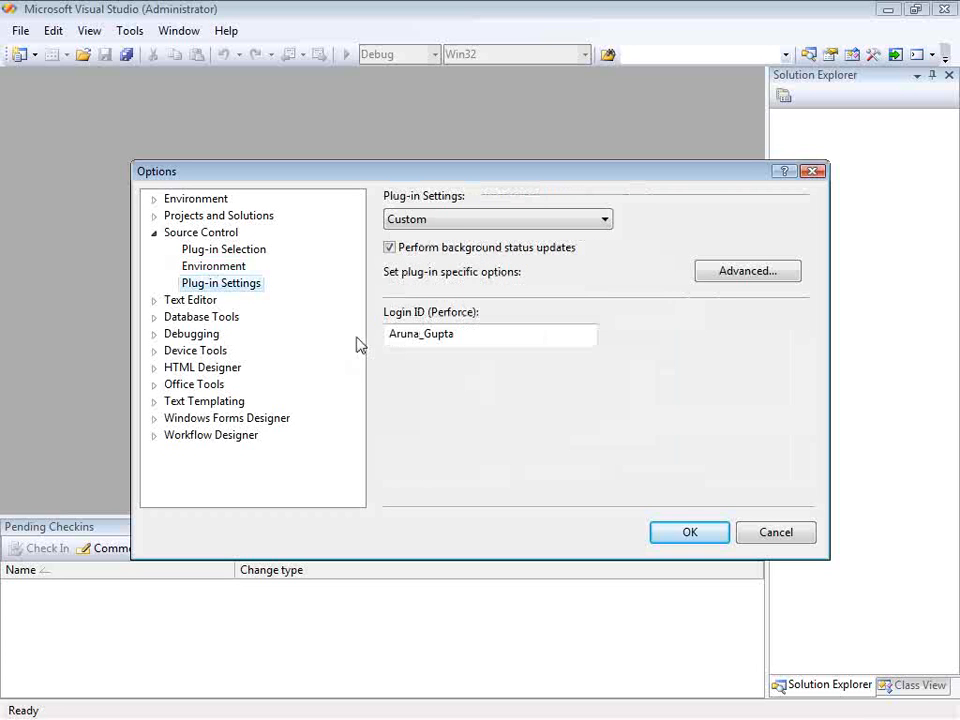
drag(391, 334, 463, 333)
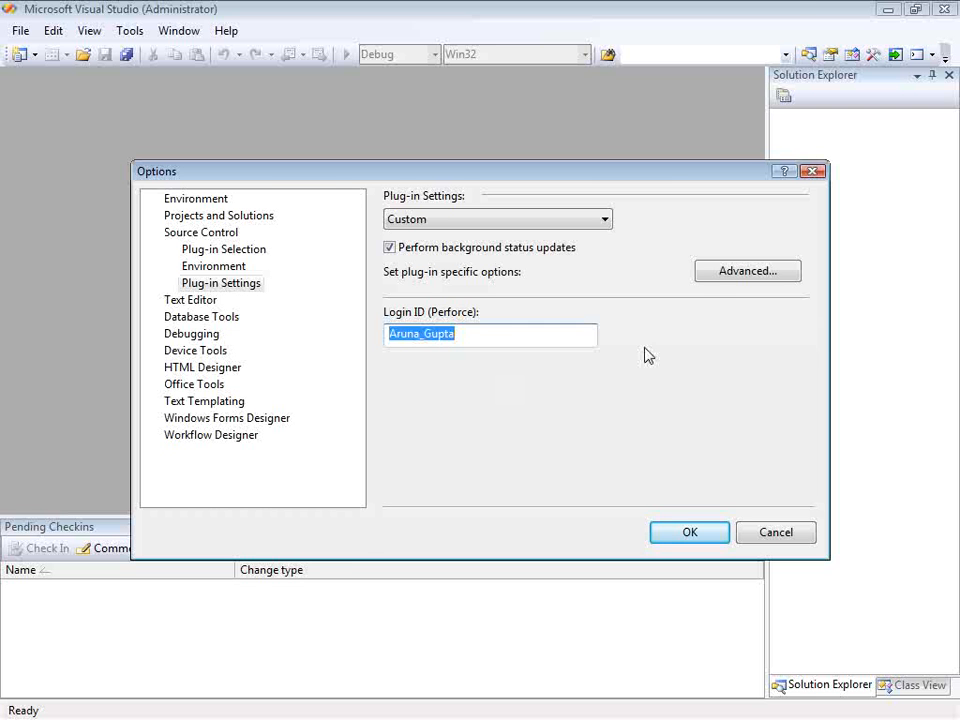
- Review the Perforce plug-in's advanced Connection and General preferences, and close the preferences and options dialogs
click(713, 278)
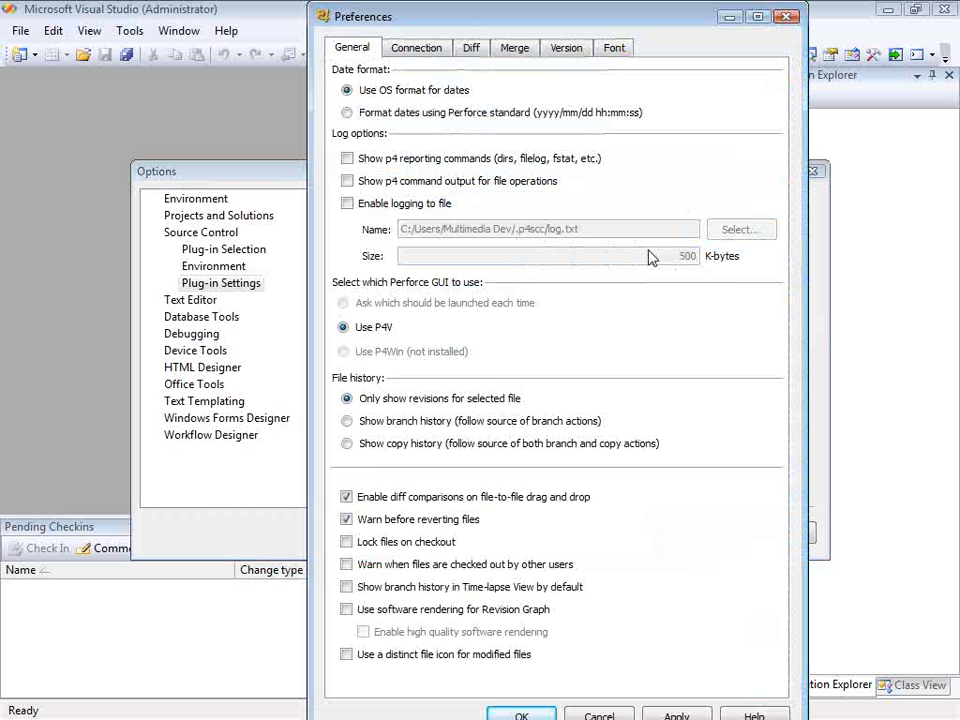
click(416, 50)
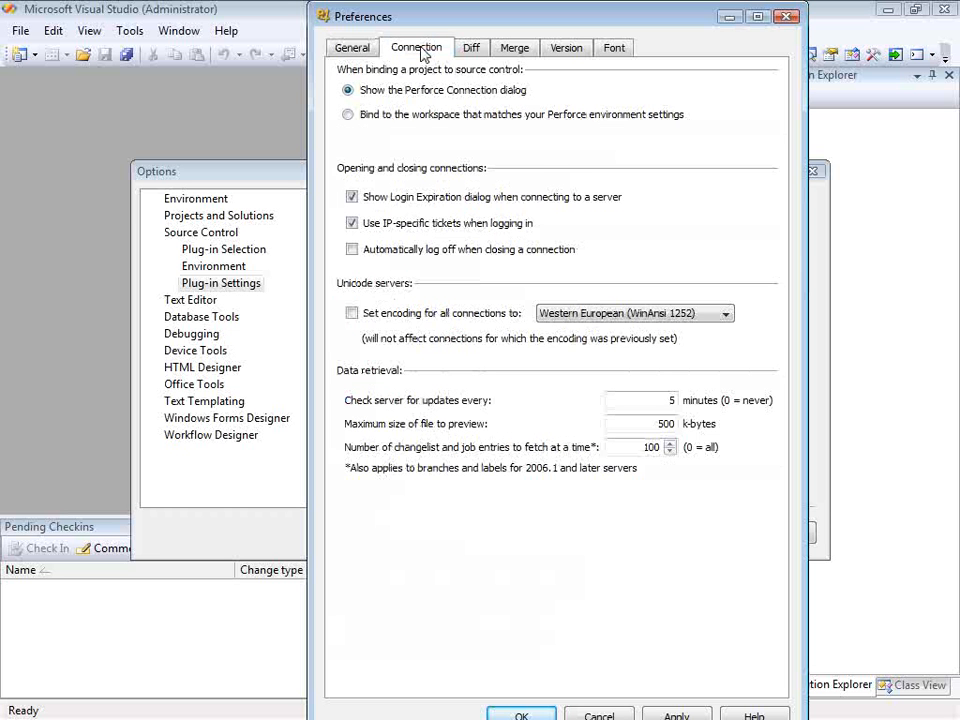
click(363, 50)
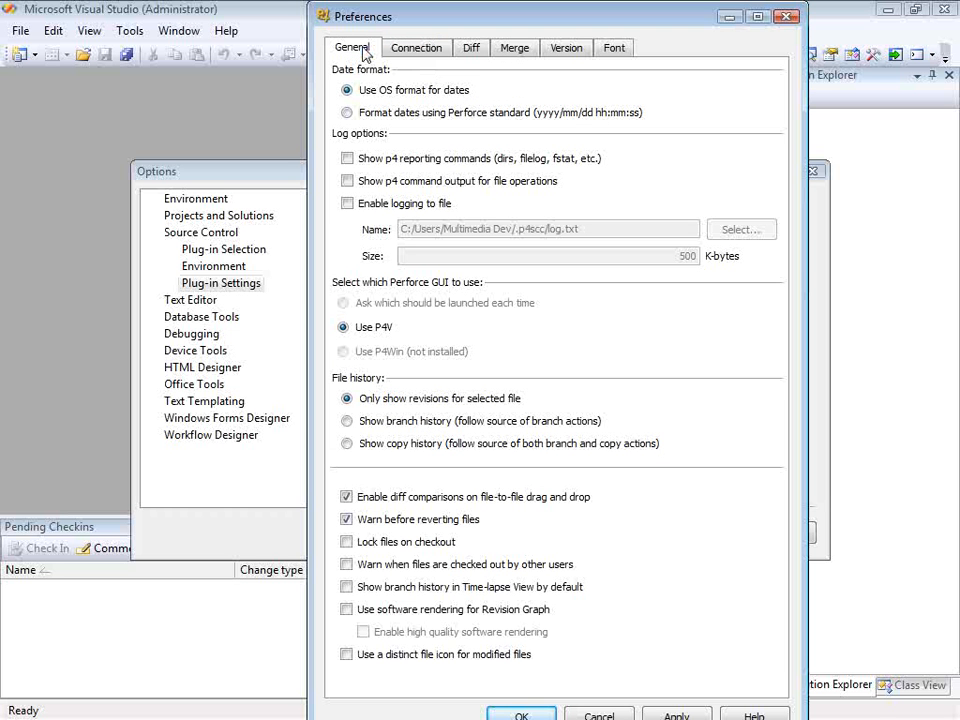
click(522, 714)
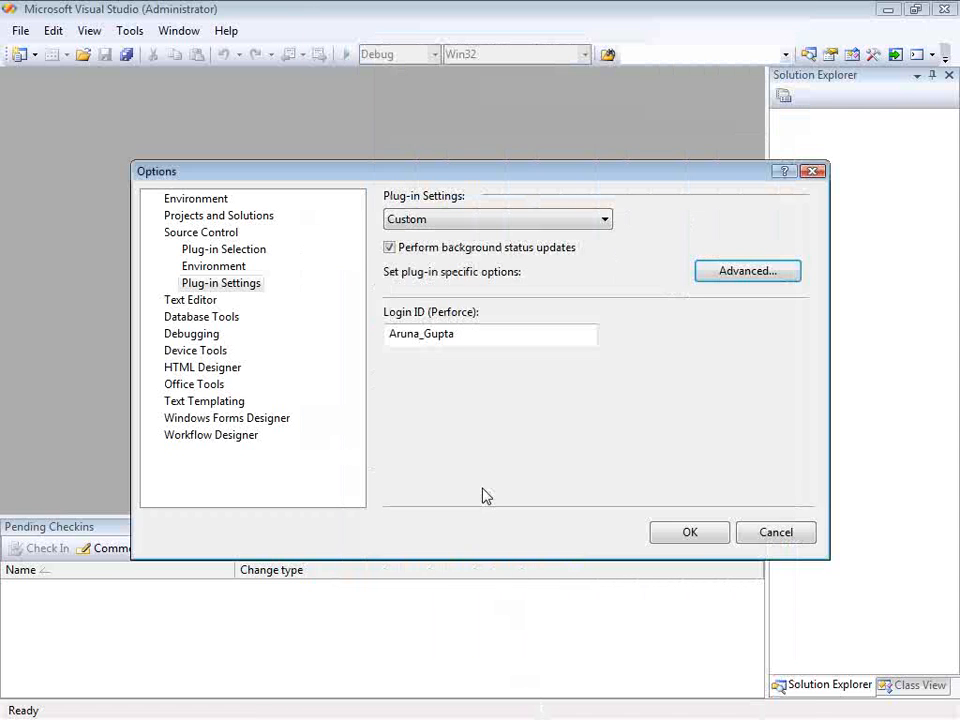
click(693, 541)
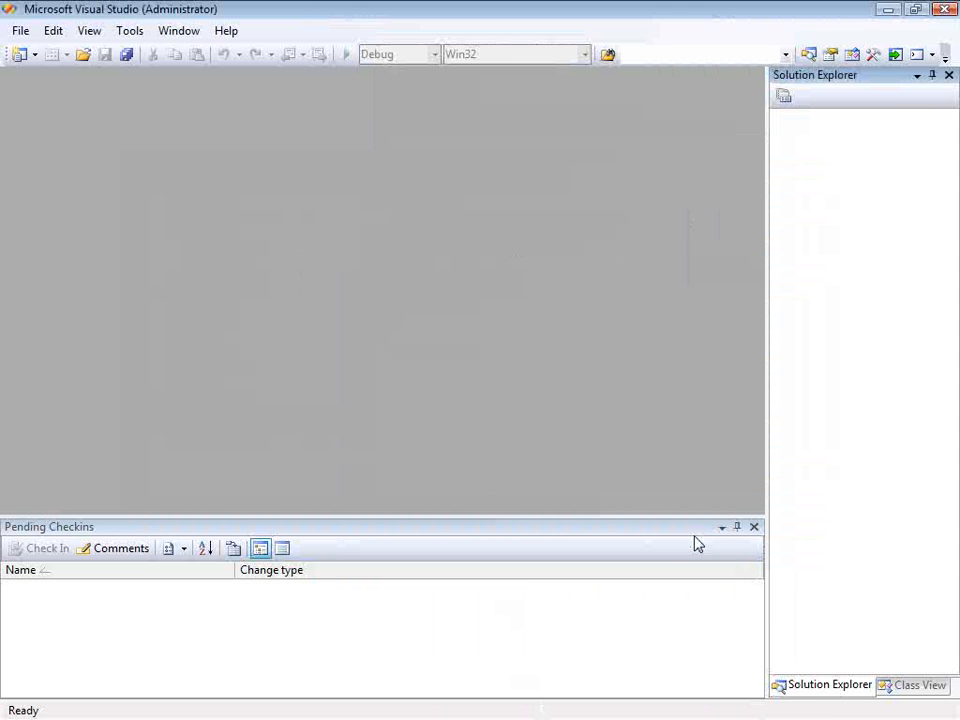
- Start opening a project from source control and connect to server localhost:20061 with the ag_dev workspace
click(21, 33)
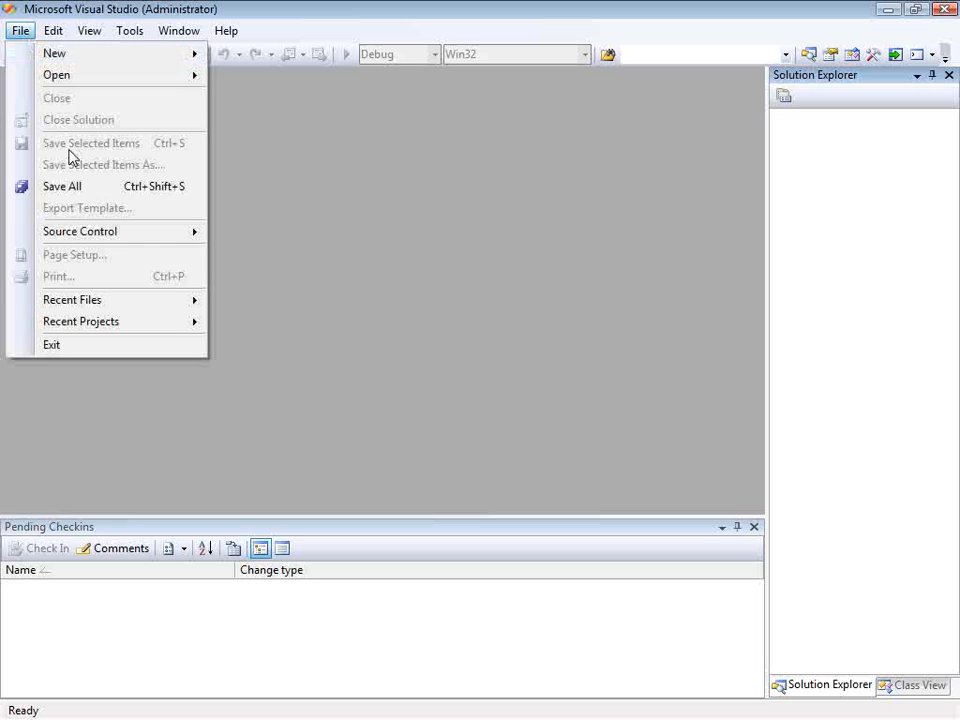
click(258, 243)
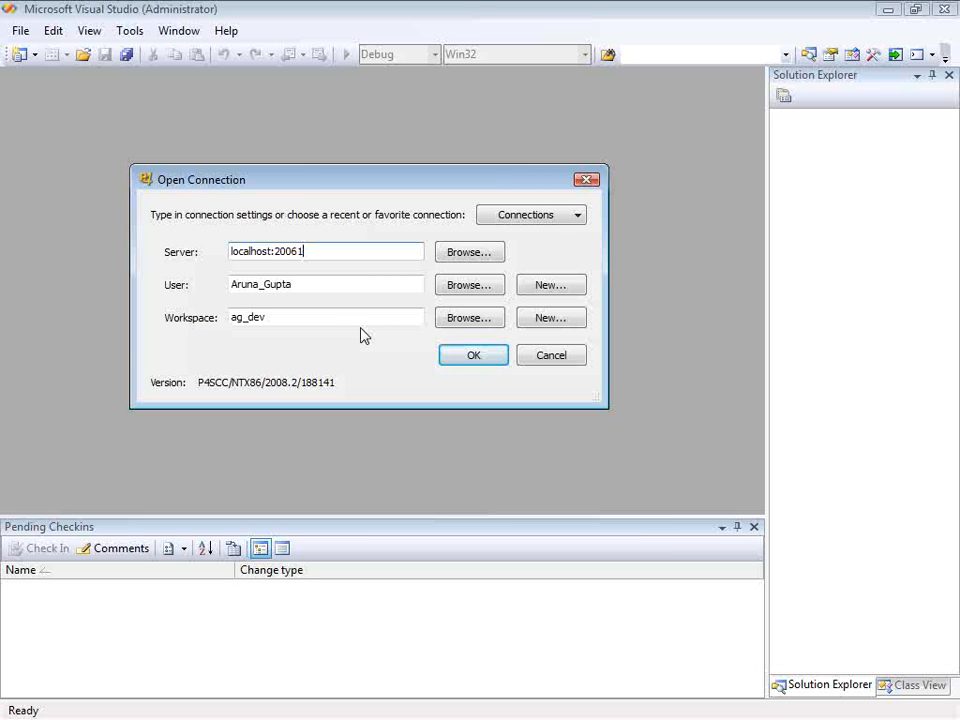
drag(270, 317, 227, 321)
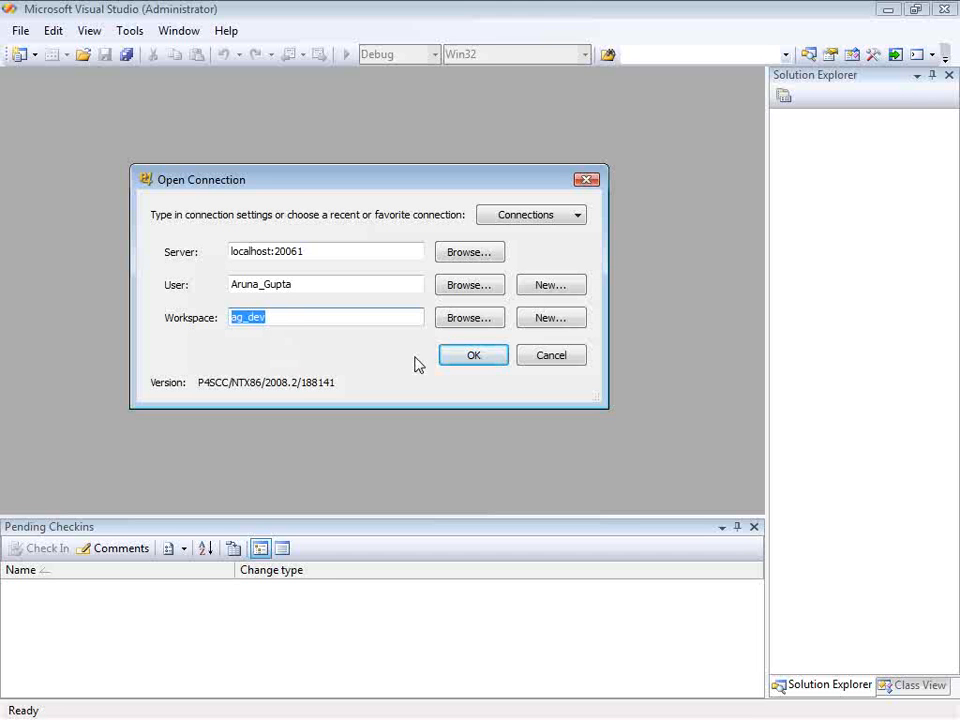
click(452, 360)
- Choose jamgraph.sln from the depot folder Jamgraph/MAIN/src as the project to open
click(124, 182)
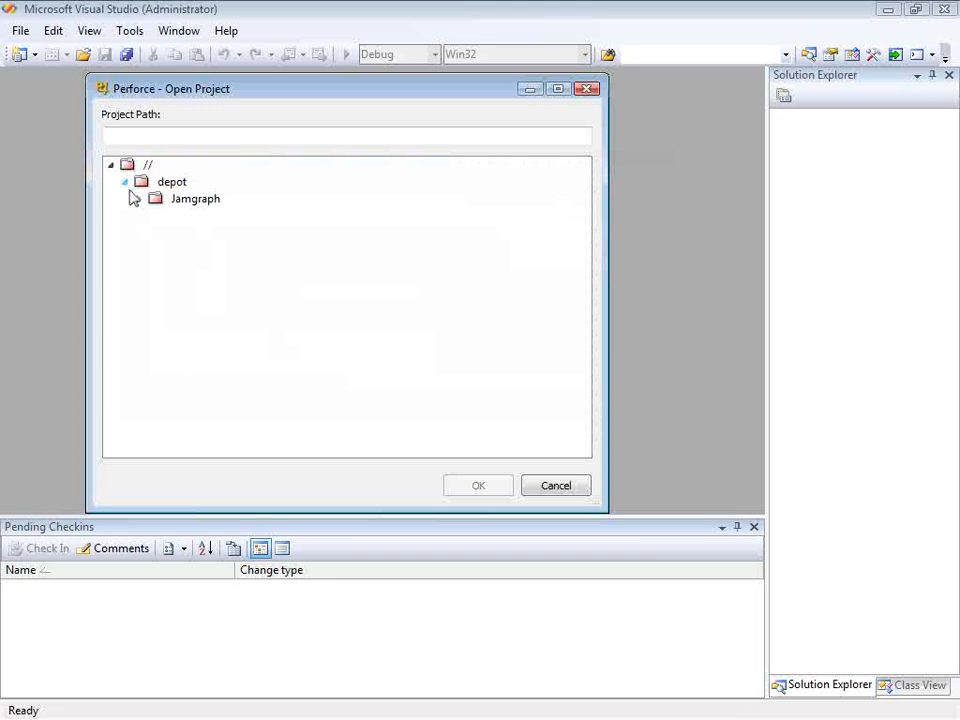
click(139, 198)
click(153, 215)
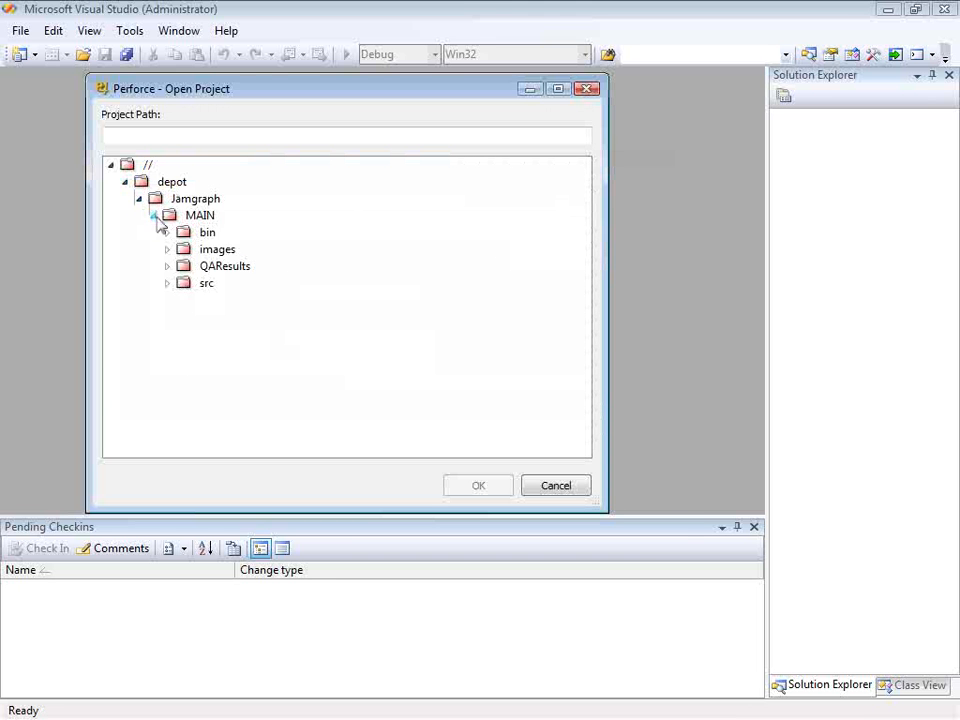
click(167, 284)
click(281, 401)
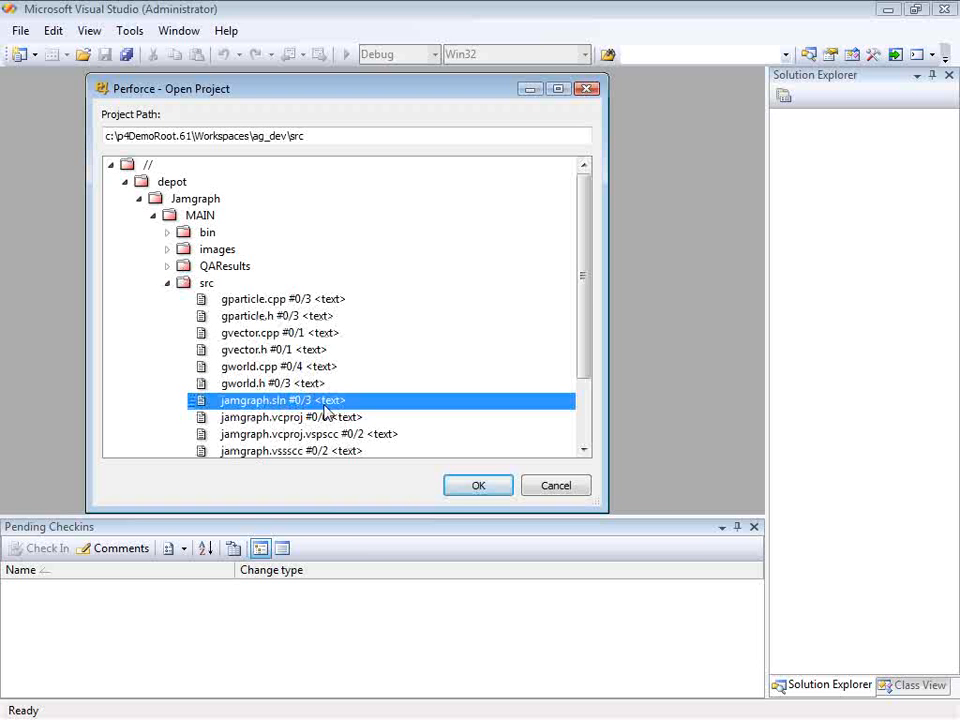
click(496, 491)
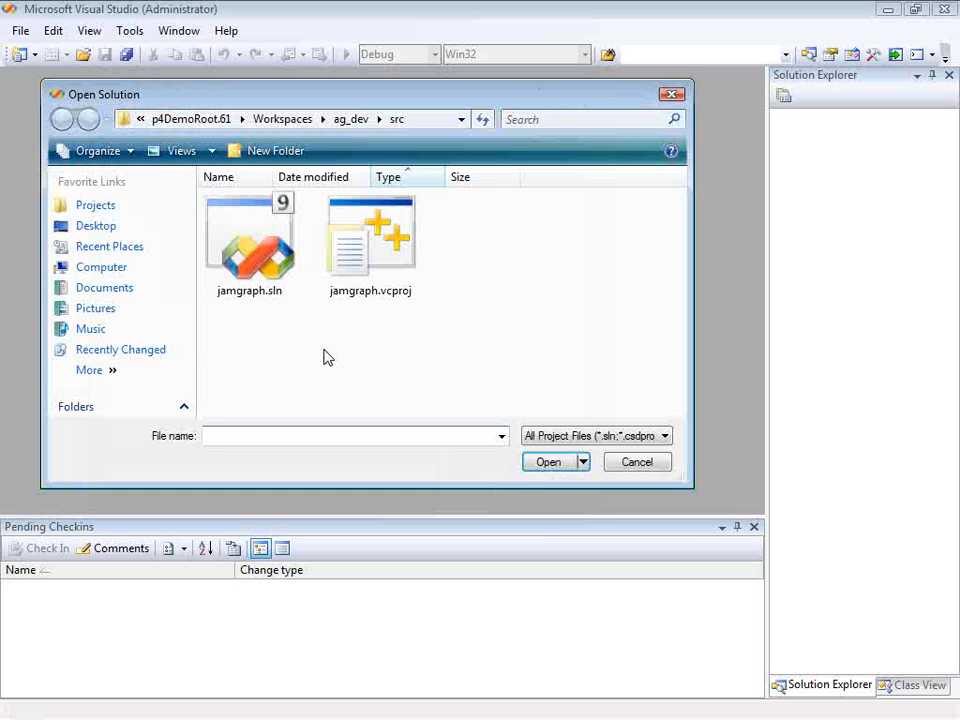
- Open the jamgraph.sln solution from the workspace's src folder and expand its Source Files folder
click(265, 244)
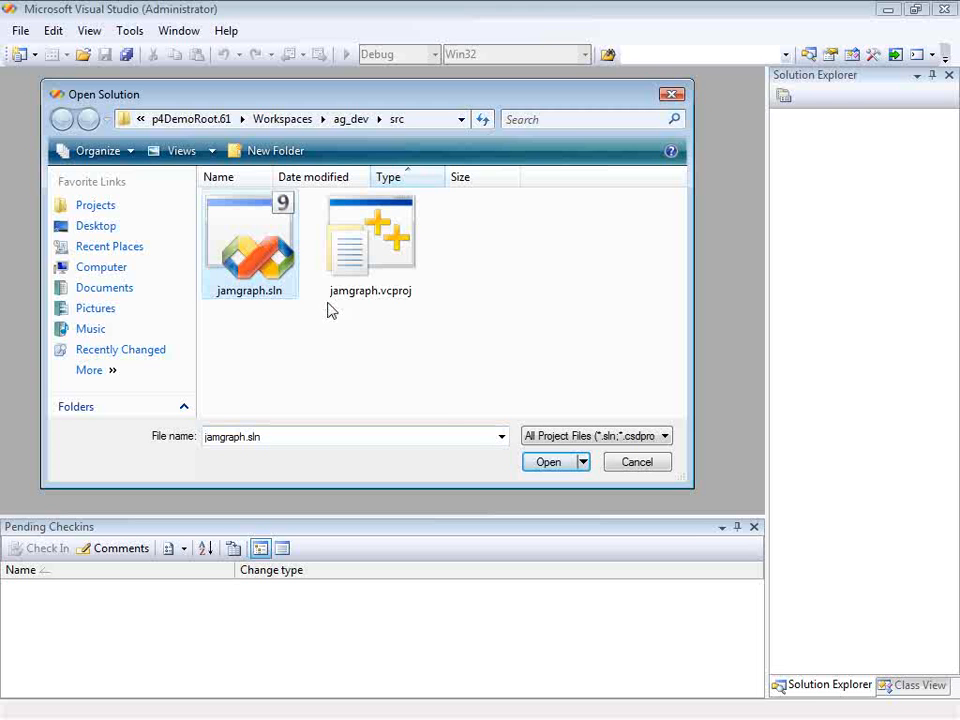
click(546, 462)
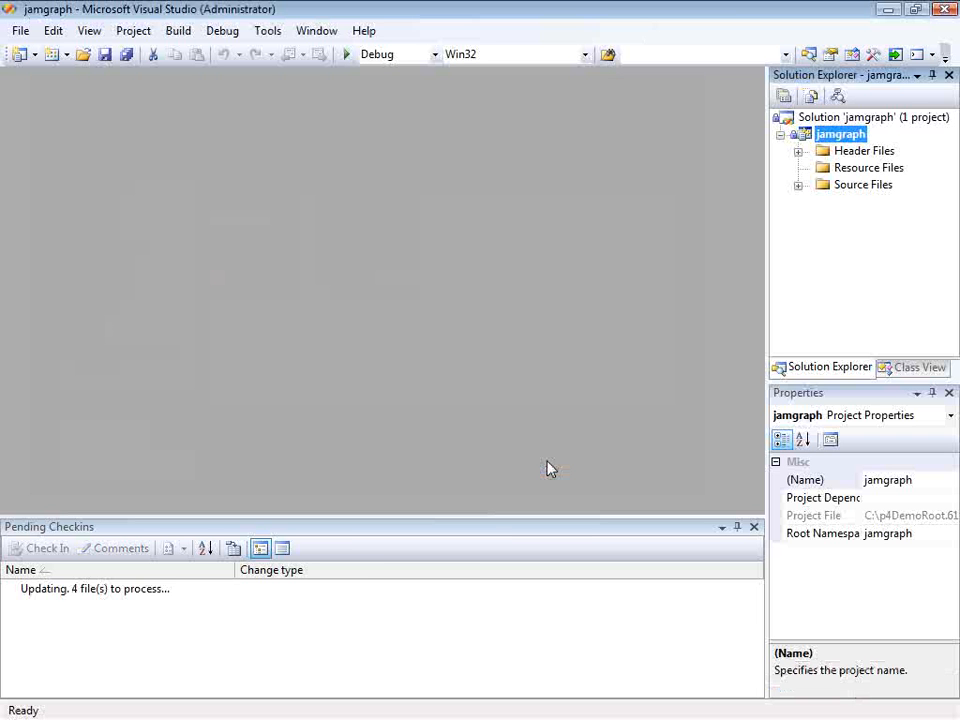
click(798, 185)
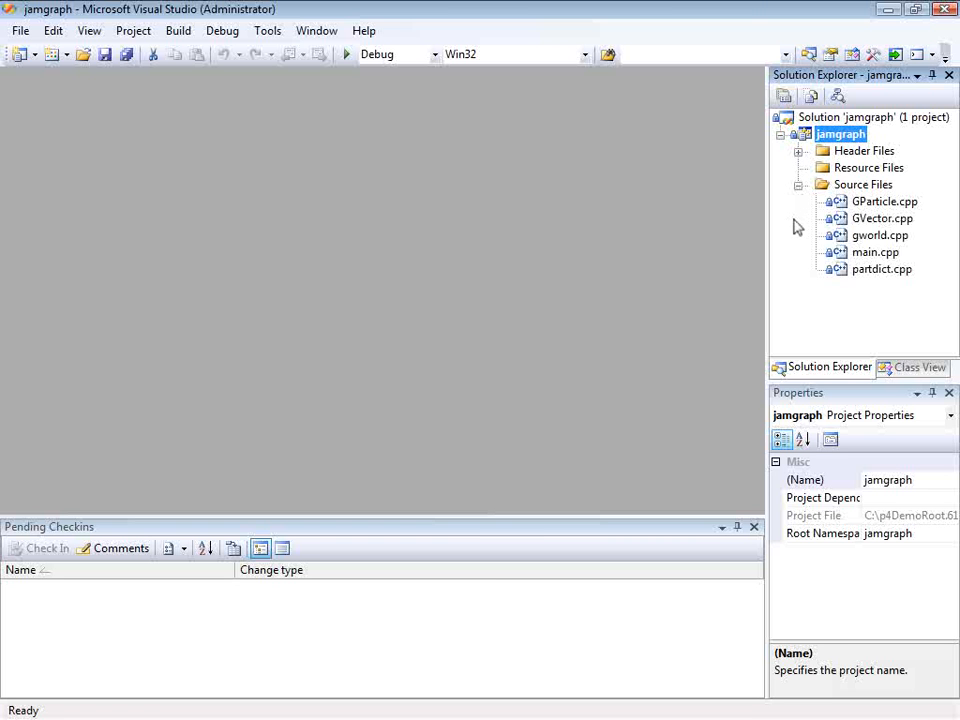
- Examine the source control commands available for the jamgraph project and for GParticle.cpp
click(20, 30)
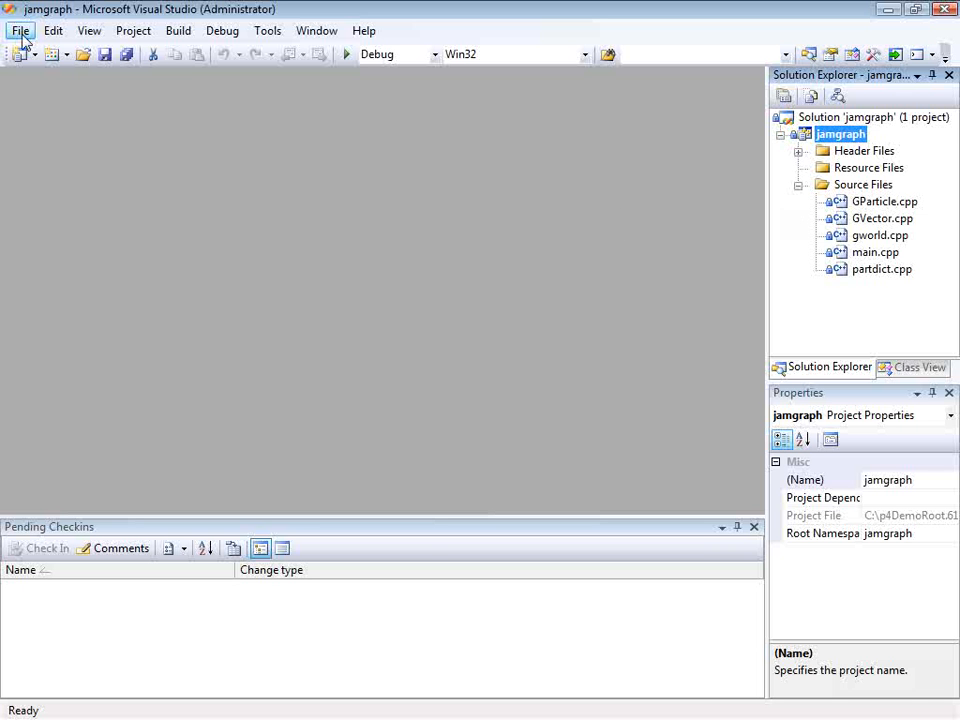
mouse_move(137, 256)
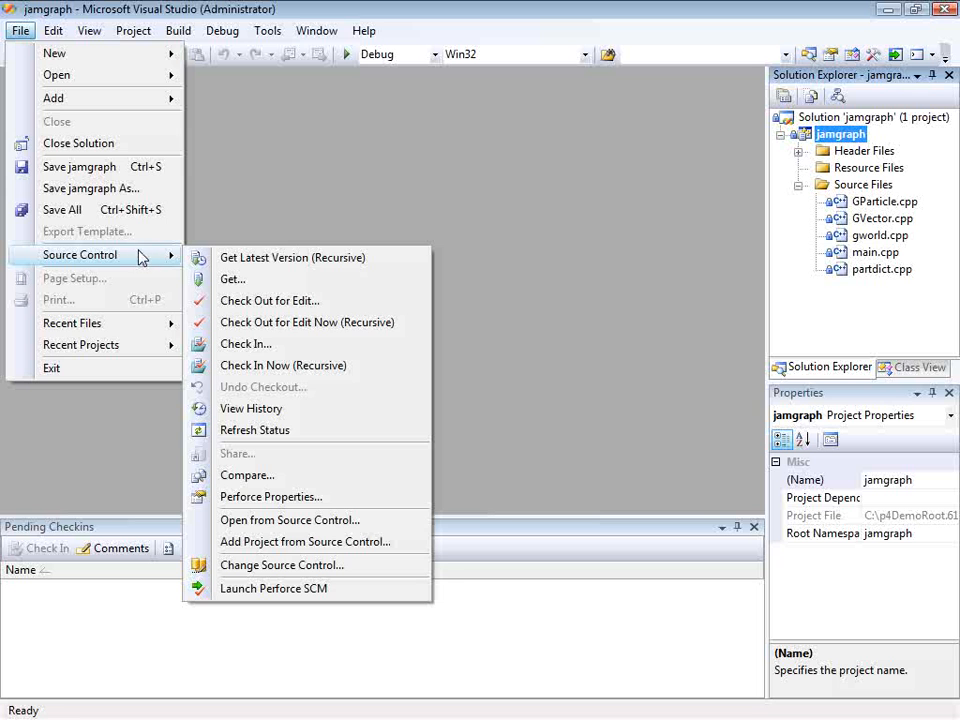
click(548, 222)
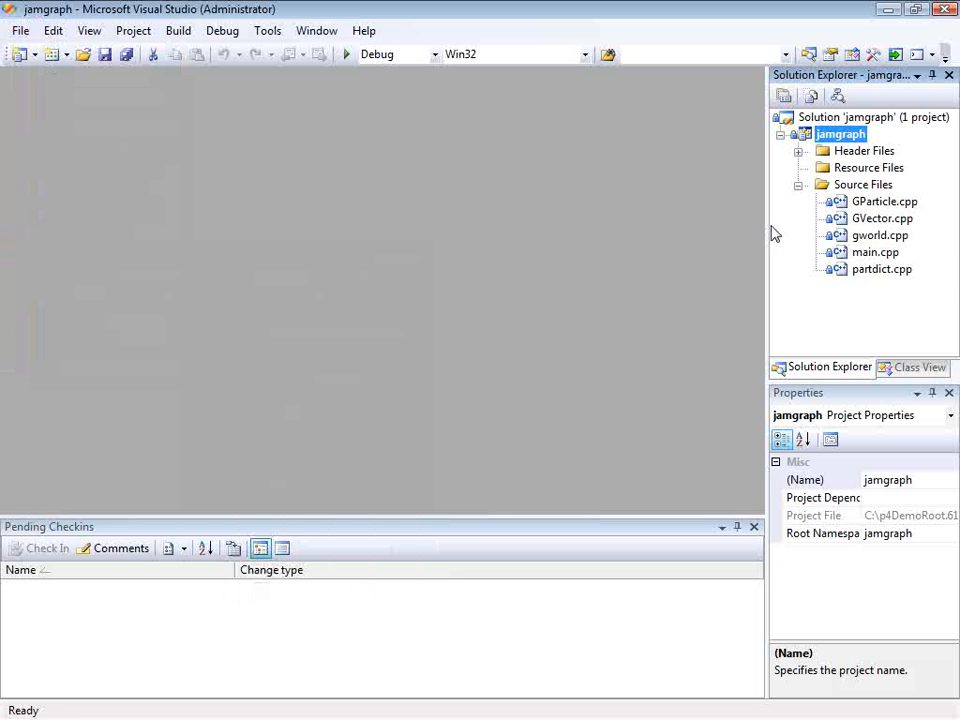
click(835, 201)
right_click(833, 203)
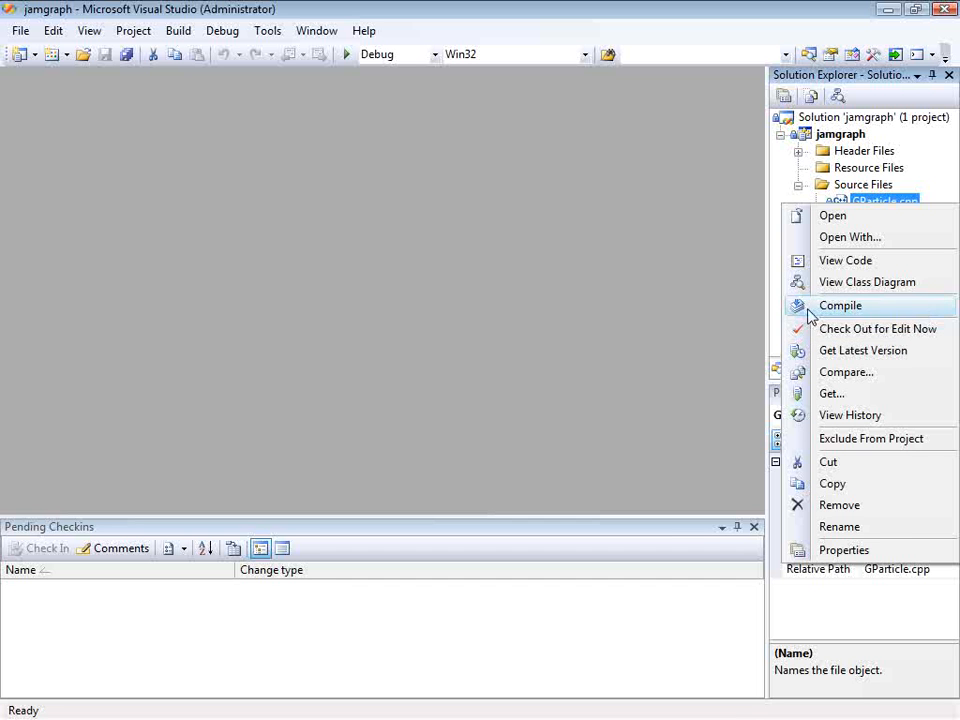
click(700, 297)
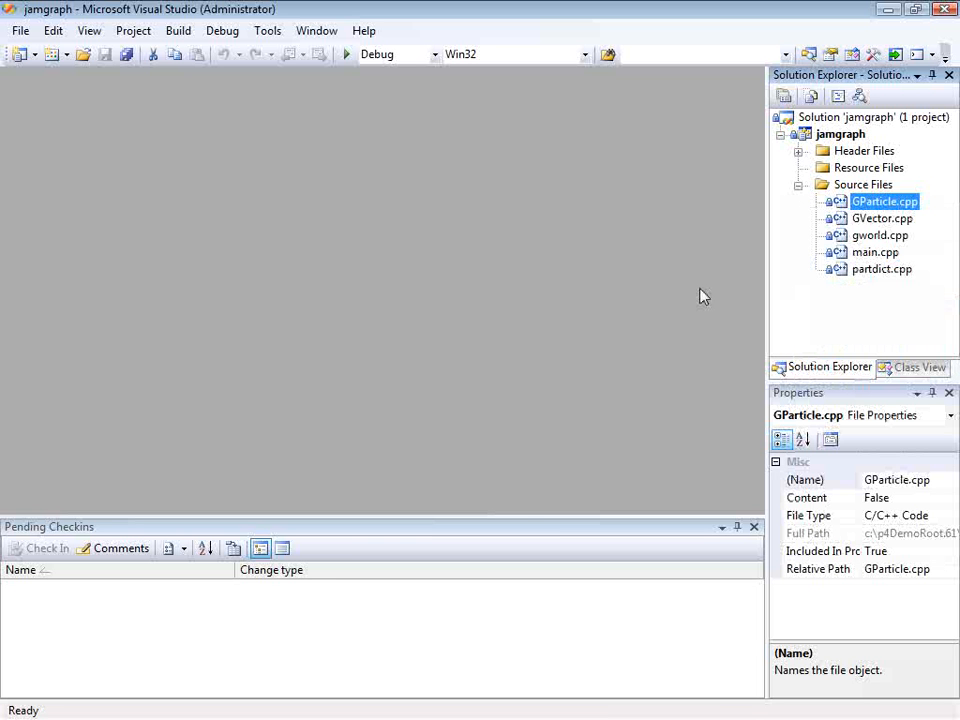
- Open GParticle.cpp and insert a // comment line followed by a blank line at the top of the file
double_click(845, 203)
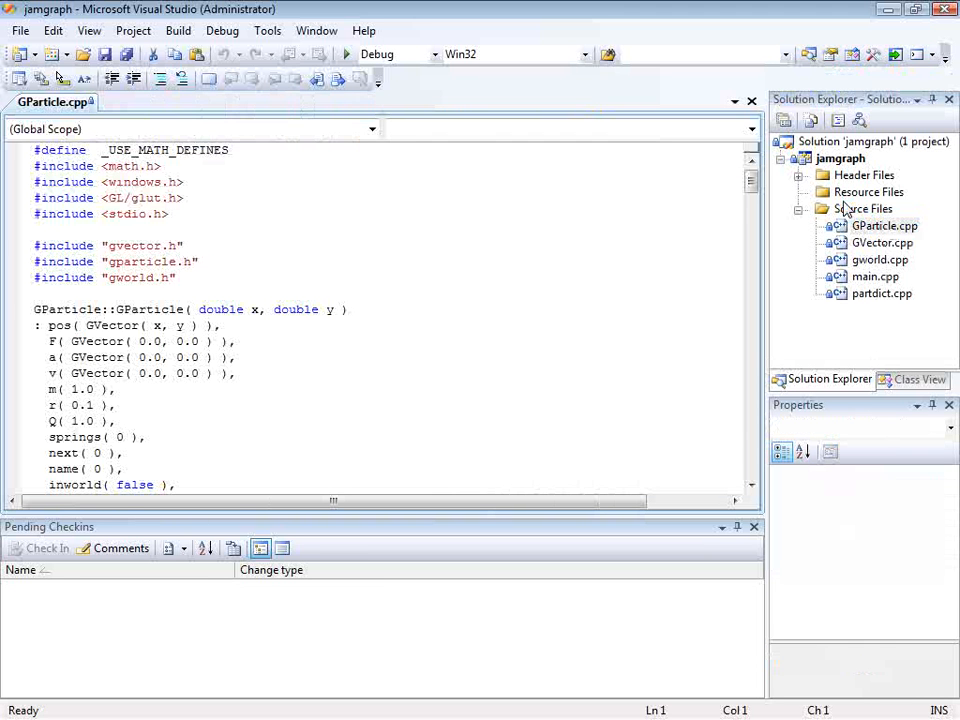
text(//)
key(Return)
key(Return)
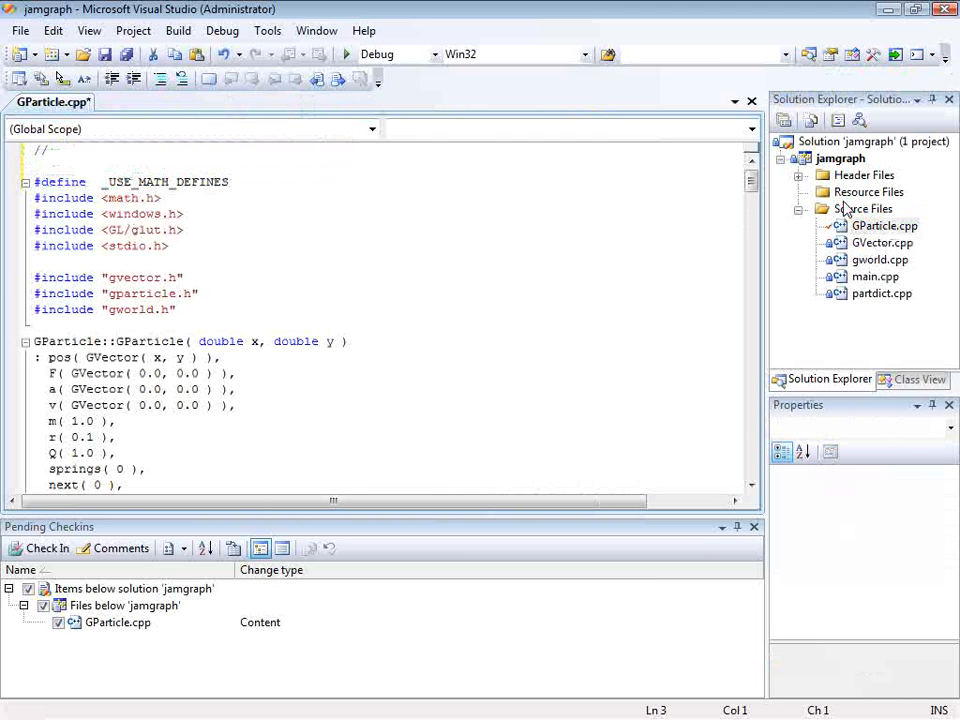
mouse_move(836, 238)
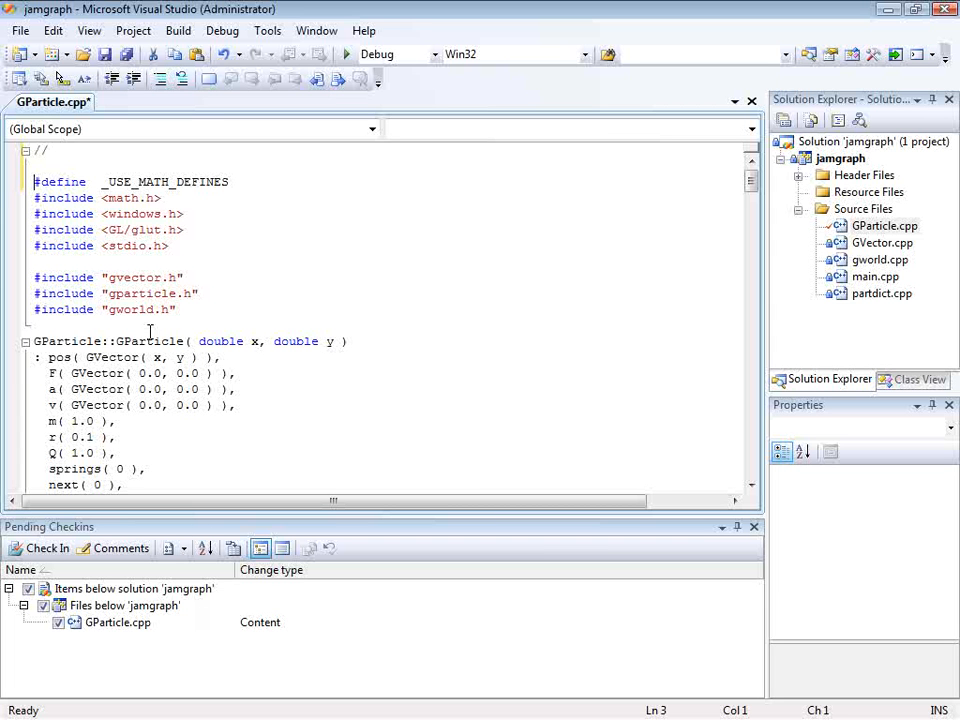
- Complete the comment on the first line of GParticle.cpp with the text Copyright 2009
click(79, 153)
text(Copyright 2009)
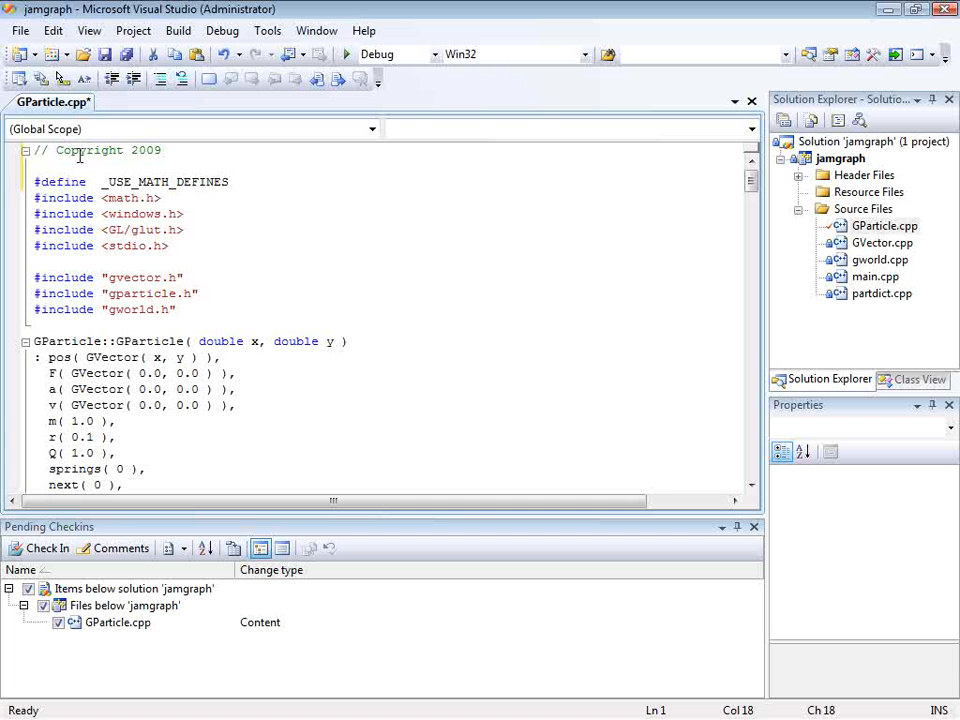
- Set the second GVector value of F in the GParticle constructor to 1.1 and save the file
drag(199, 373, 180, 373)
text(1.)
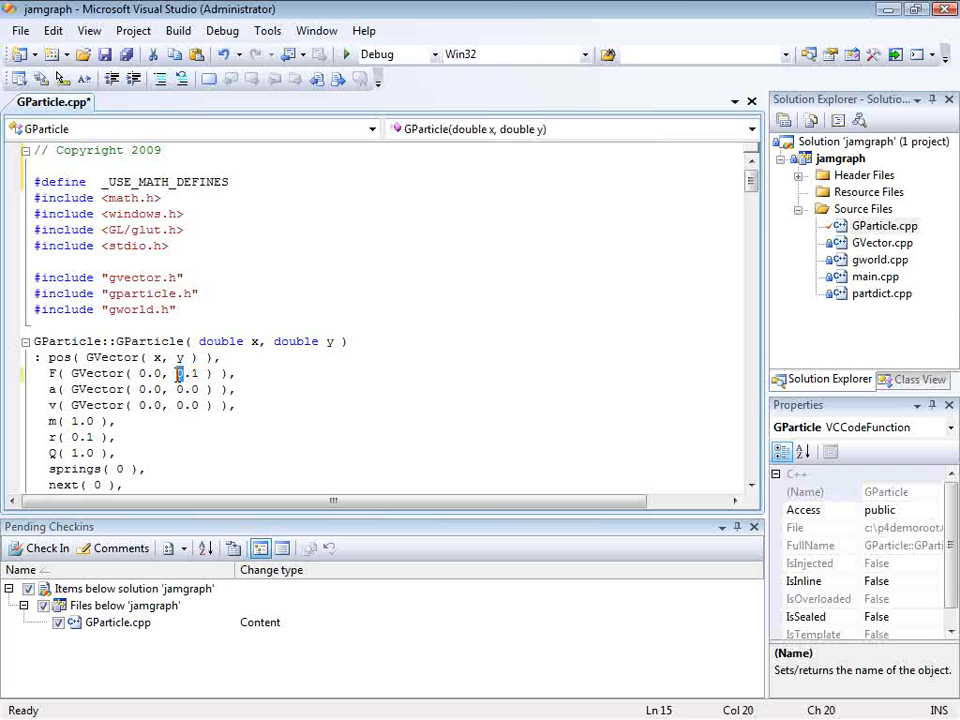
text(1)
click(104, 54)
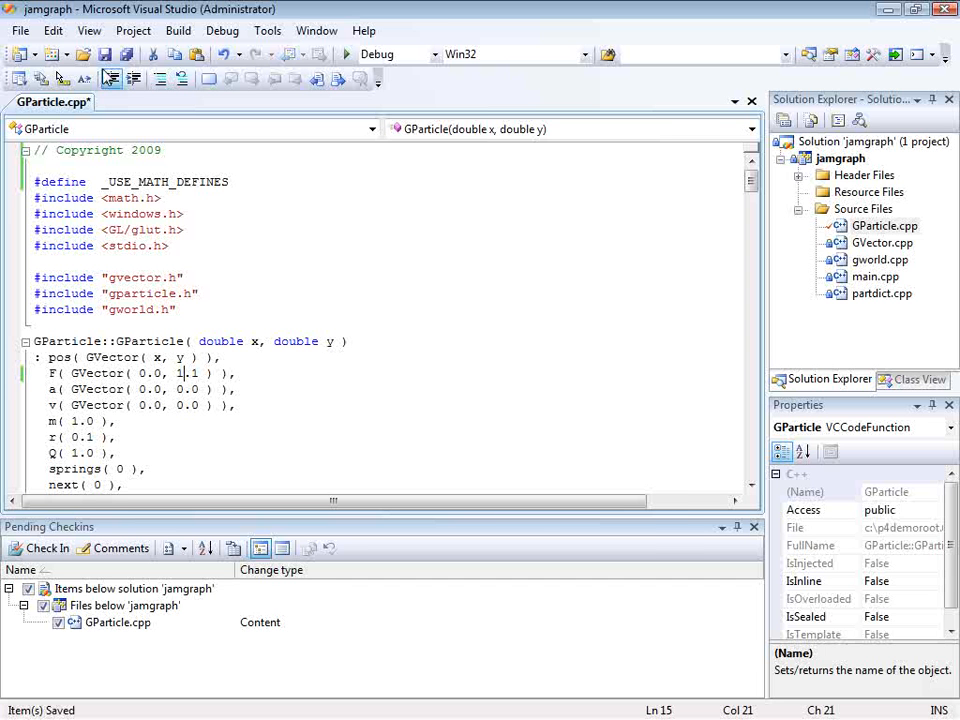
- Start checking in GParticle.cpp and get its latest revision from within the changelist submission
click(48, 549)
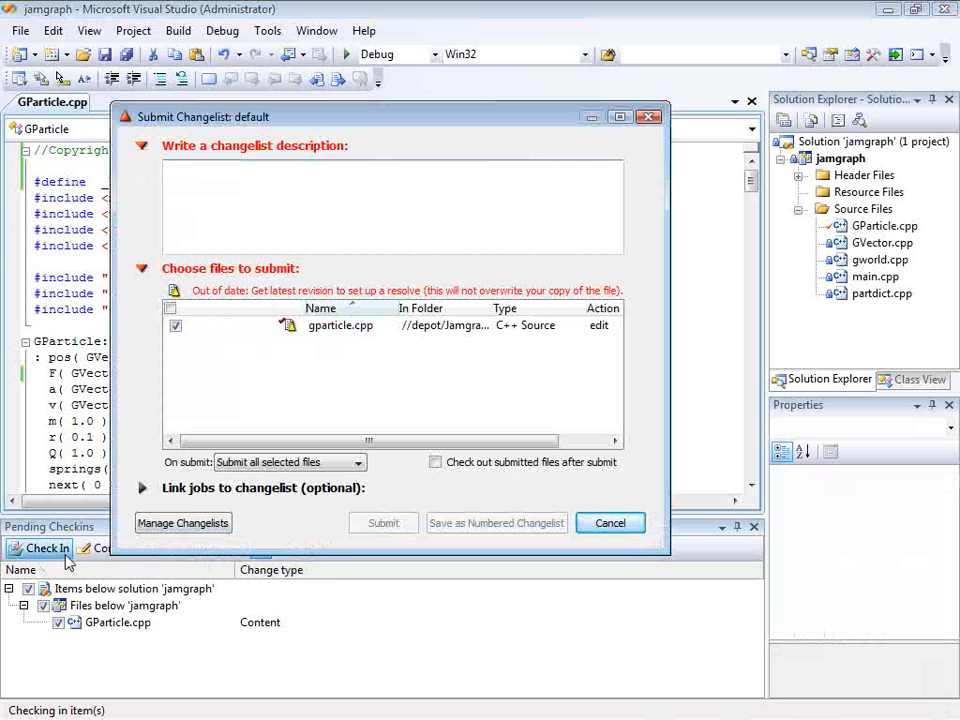
mouse_move(289, 336)
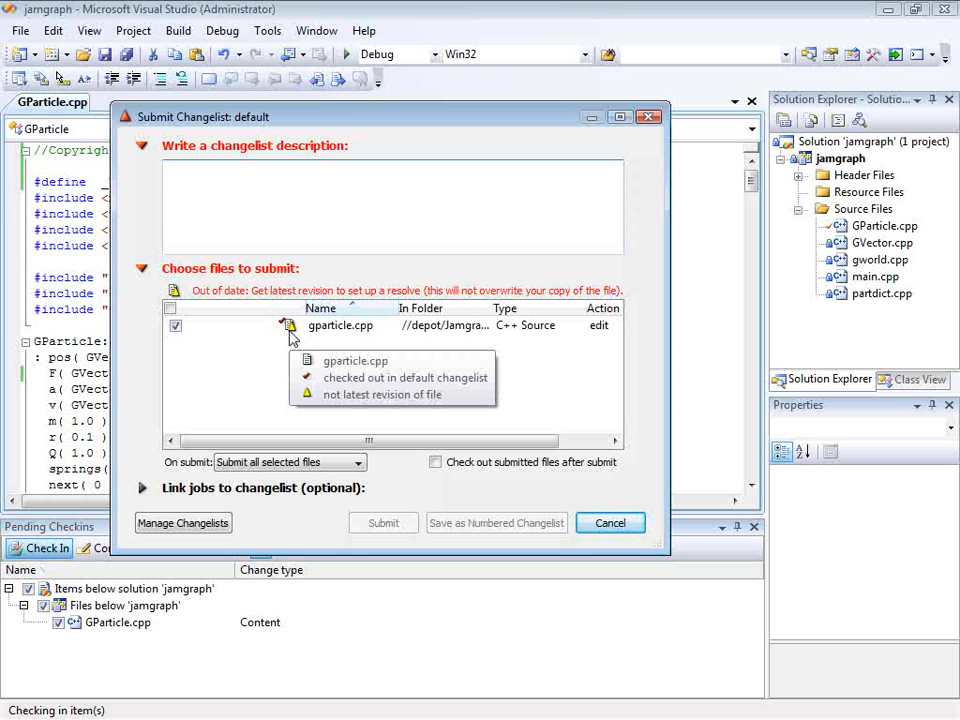
right_click(289, 336)
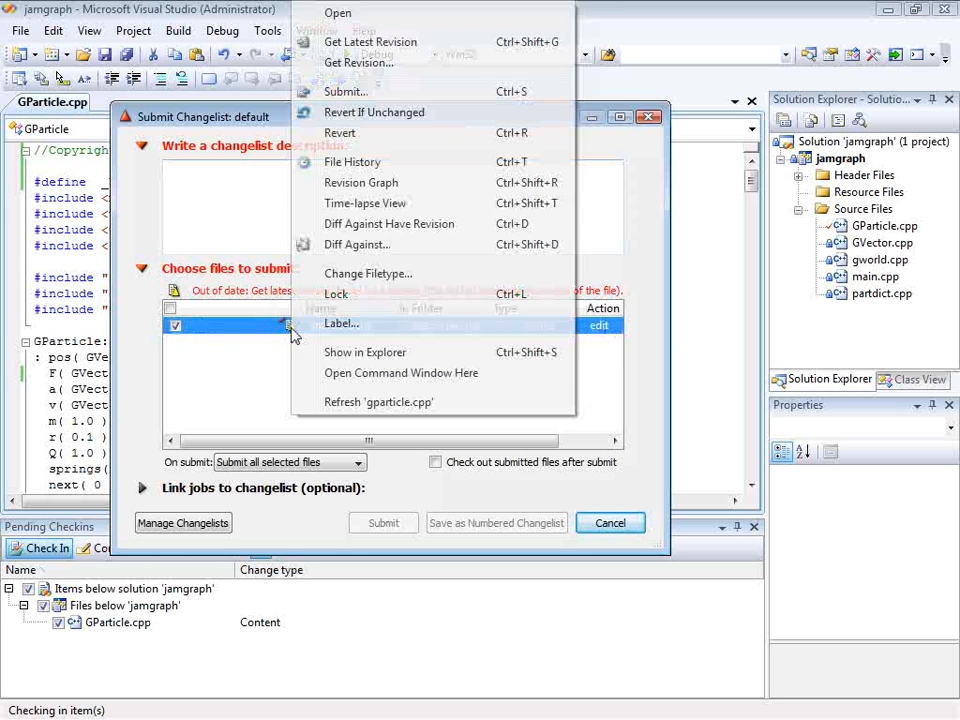
click(463, 52)
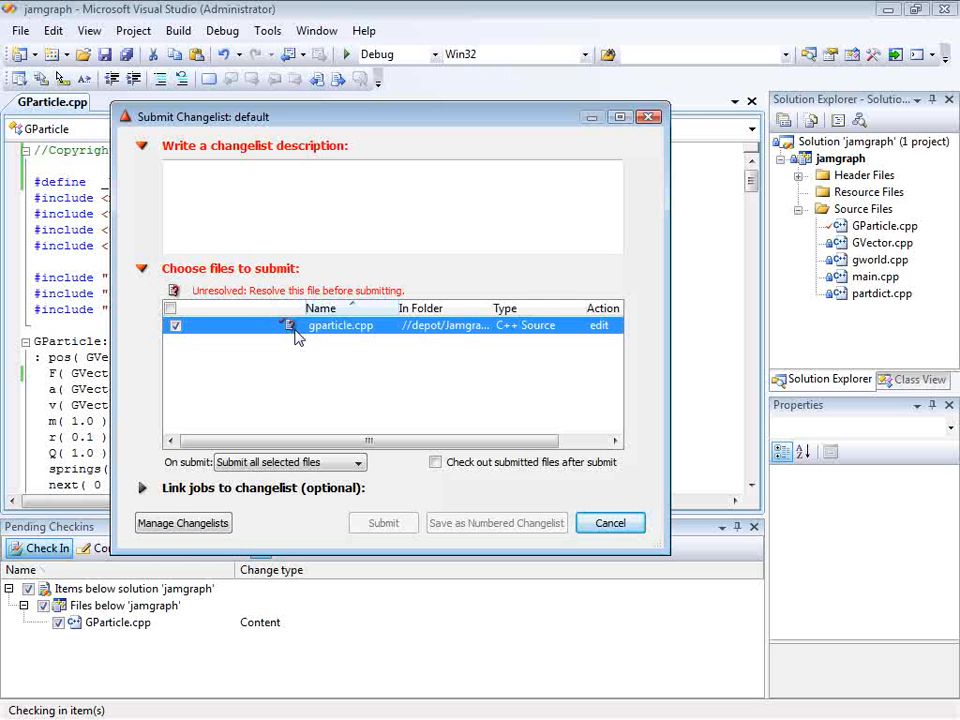
- Resolve gparticle.cpp in the merge tool by keeping your Copyright 2009 version, save the merge, and replace the file with the merged result
mouse_move(295, 337)
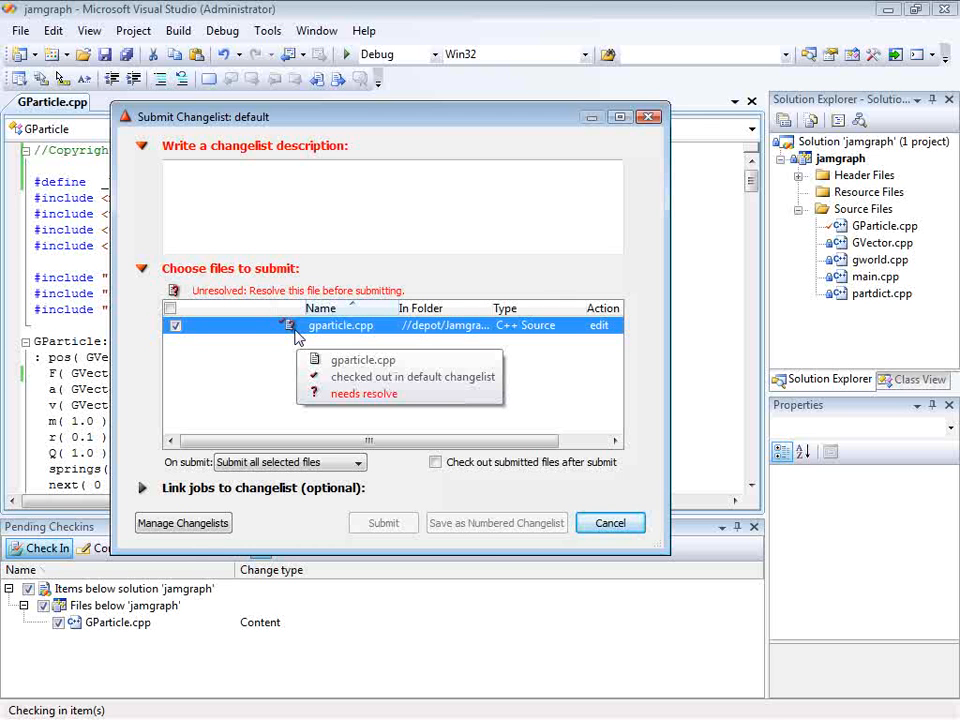
right_click(301, 327)
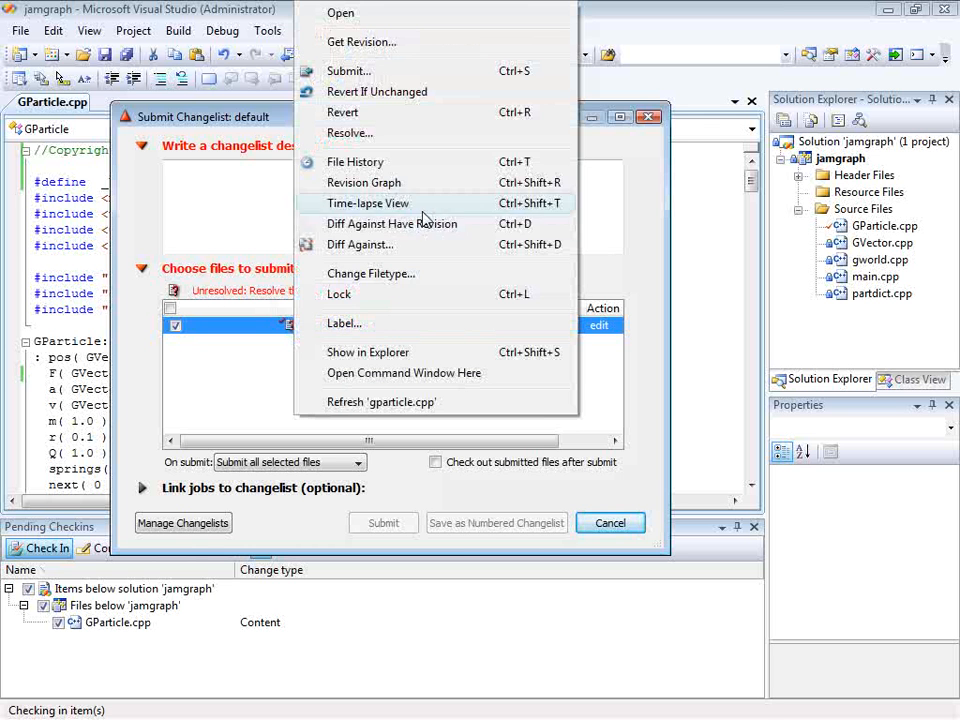
click(429, 147)
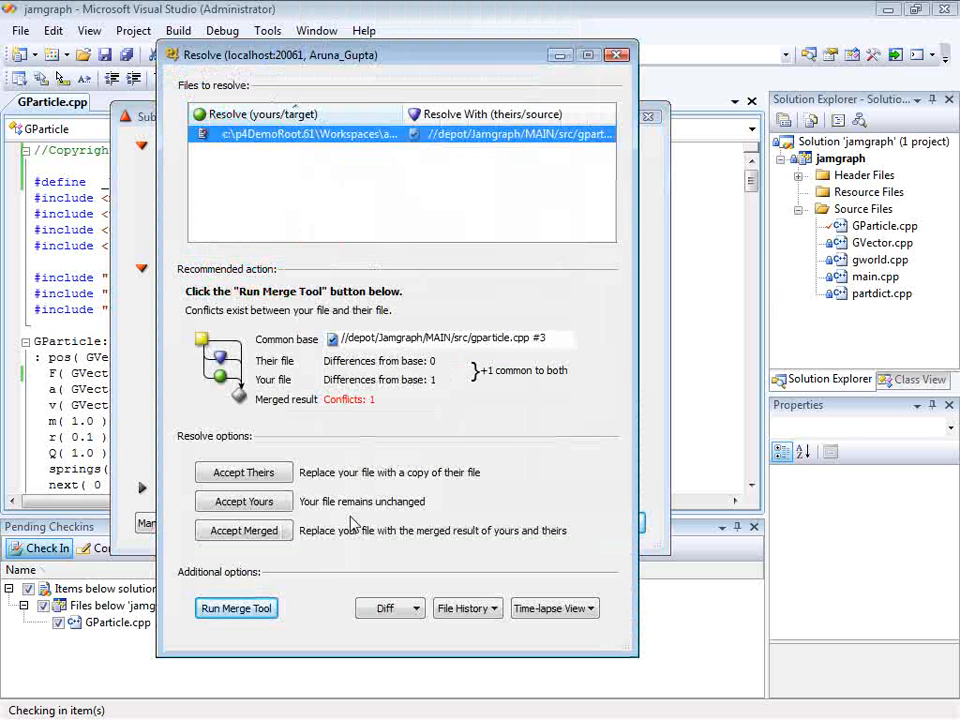
click(262, 614)
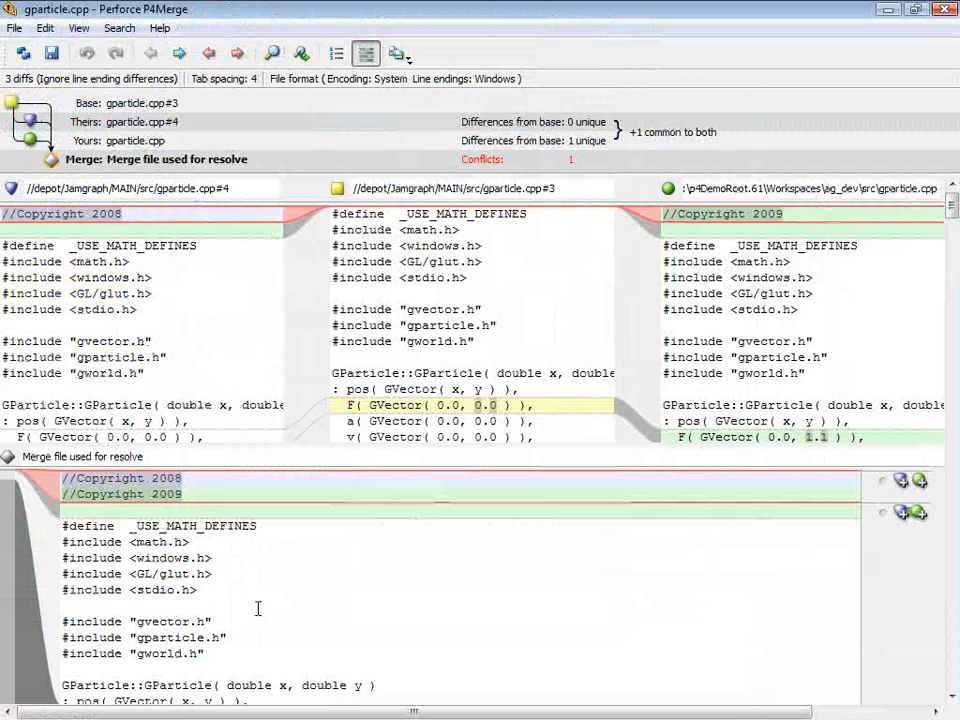
click(919, 483)
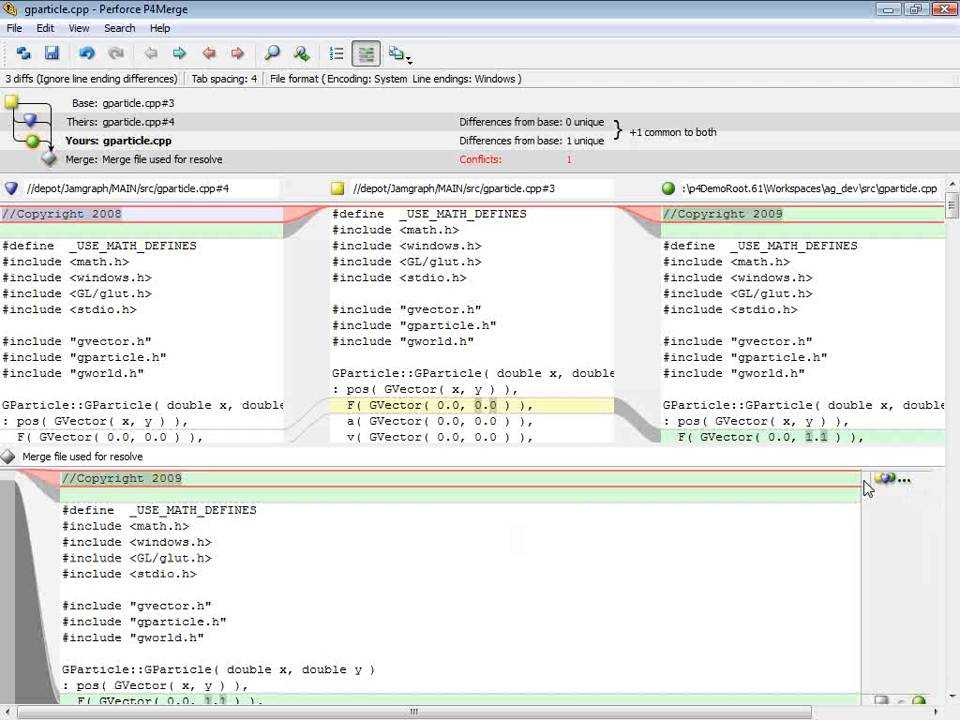
click(55, 56)
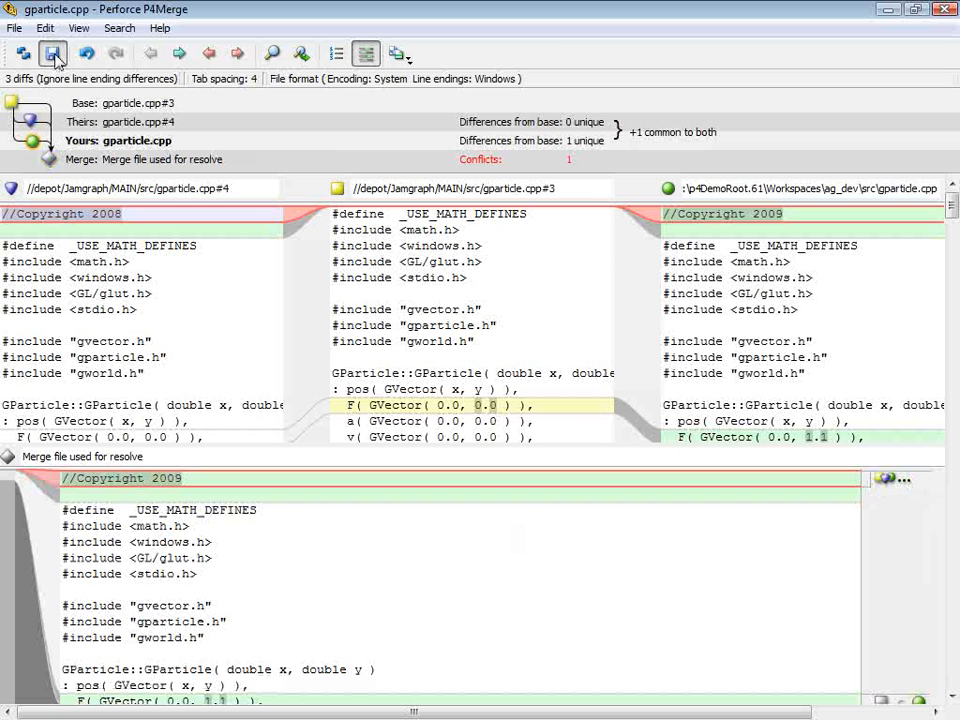
click(943, 10)
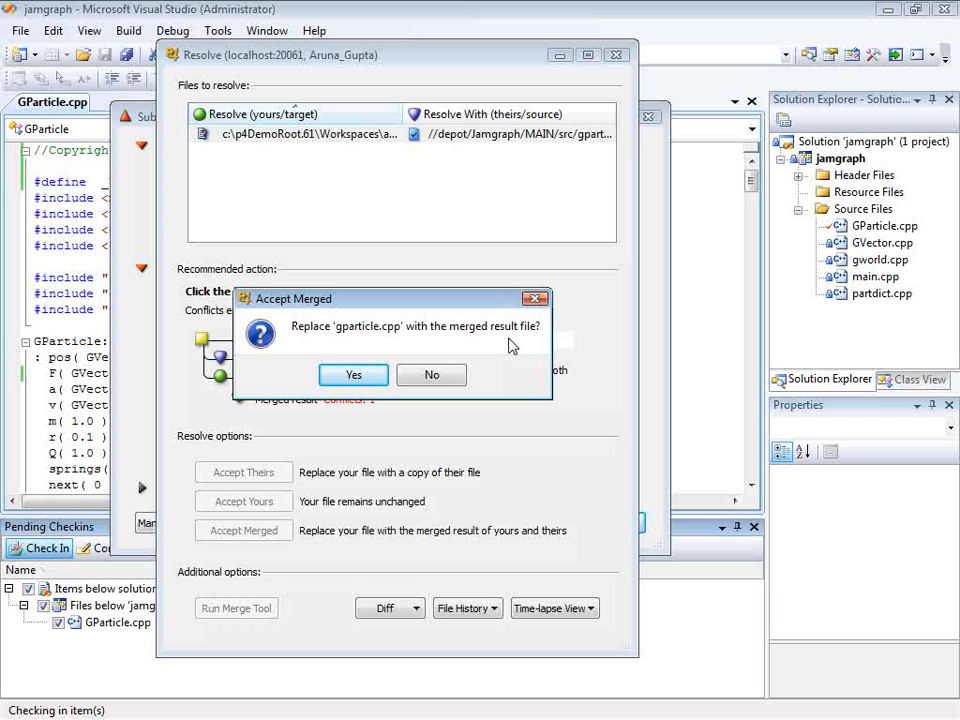
click(376, 377)
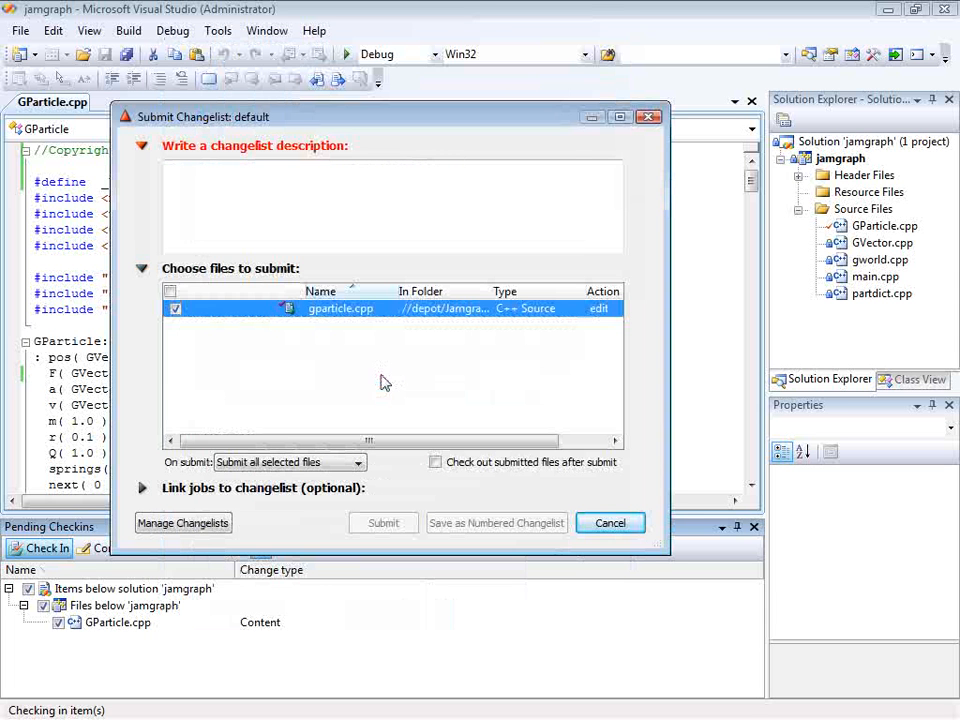
- Enter "Add copyright" as the changelist description
click(328, 185)
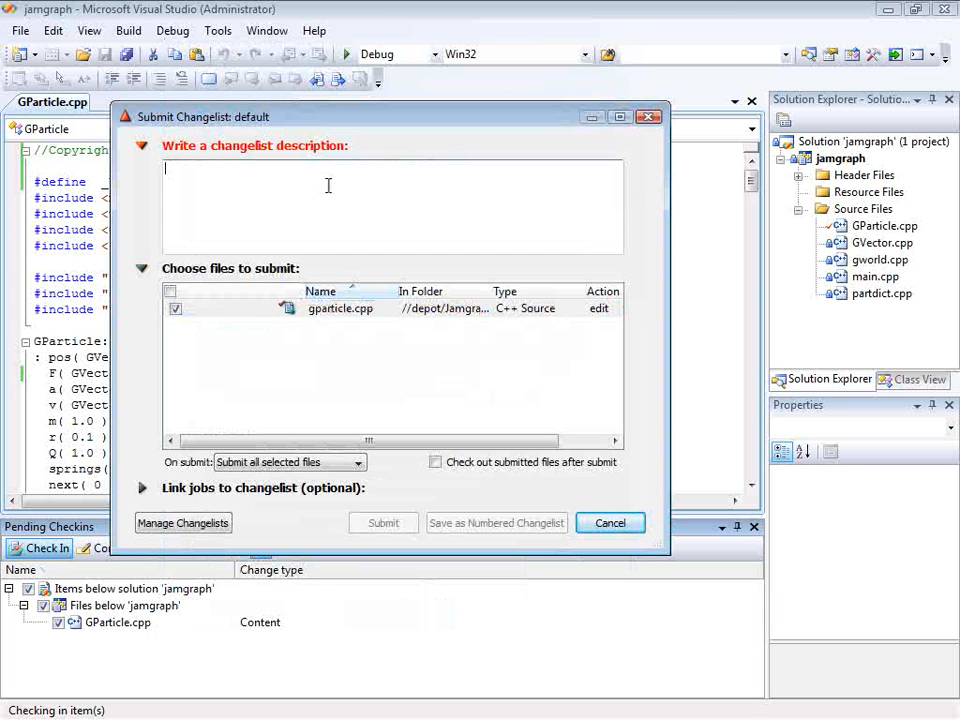
text(Add cop)
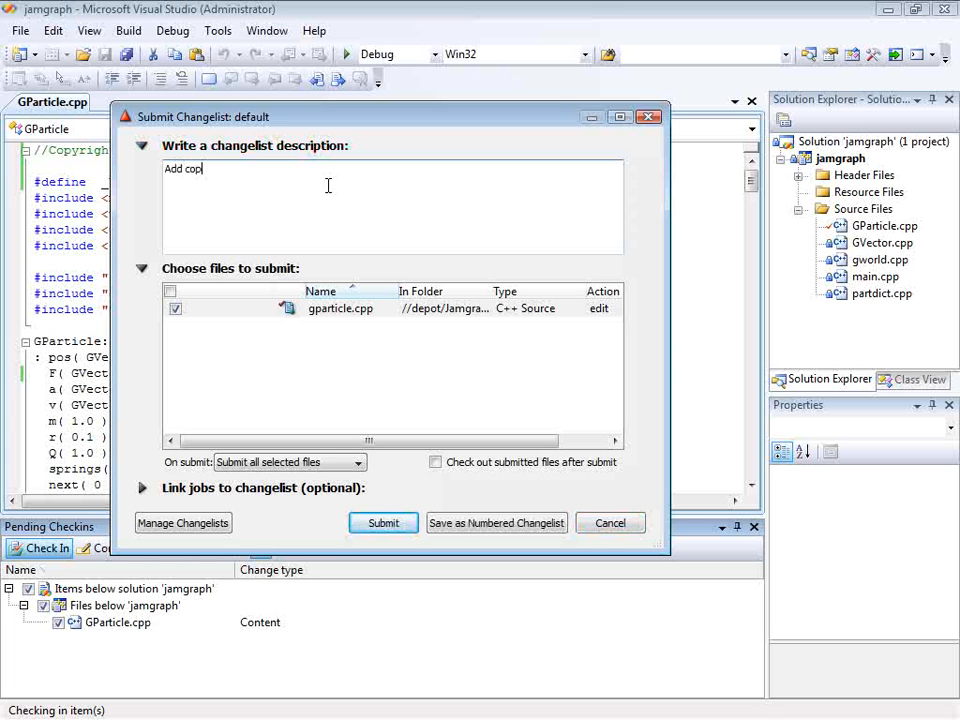
text(yright)
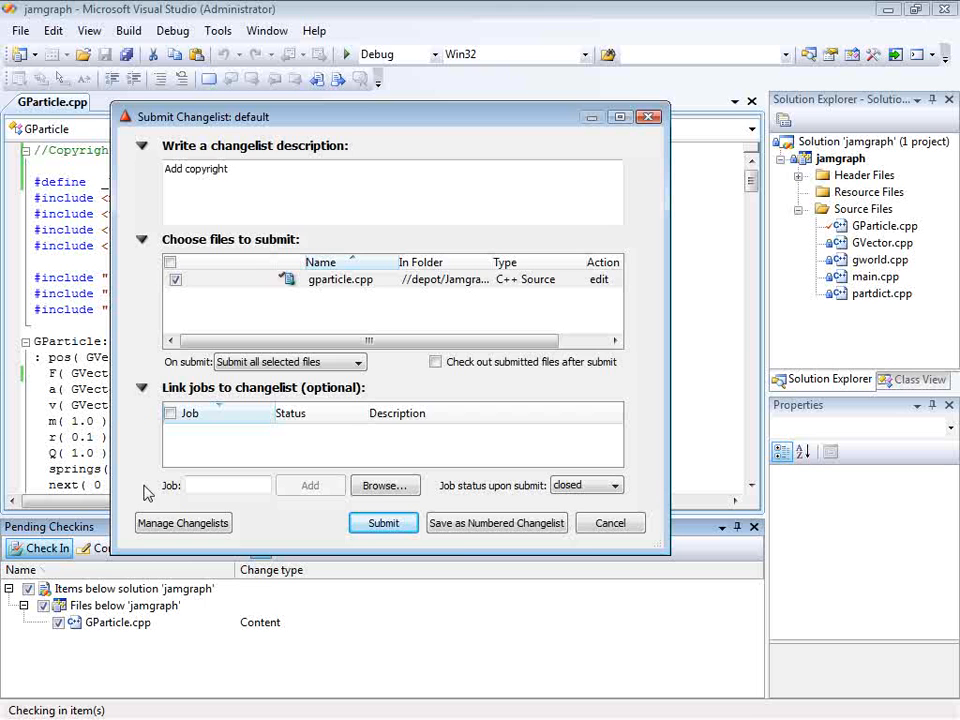
- Link the open job job000020 to the changelist and submit it
click(384, 485)
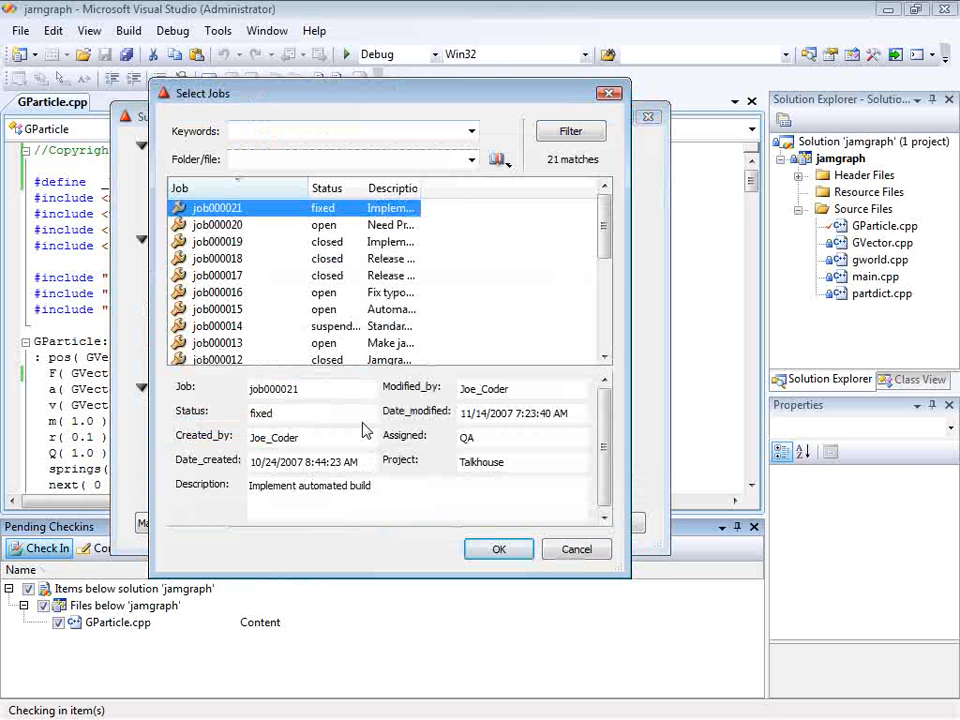
click(330, 226)
click(497, 549)
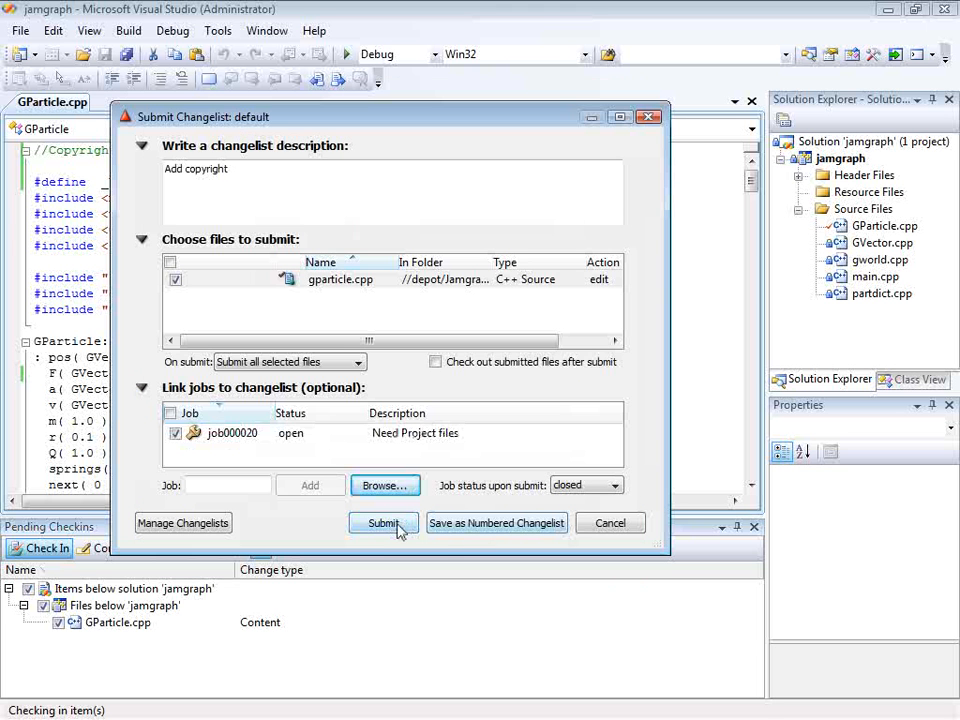
click(400, 527)
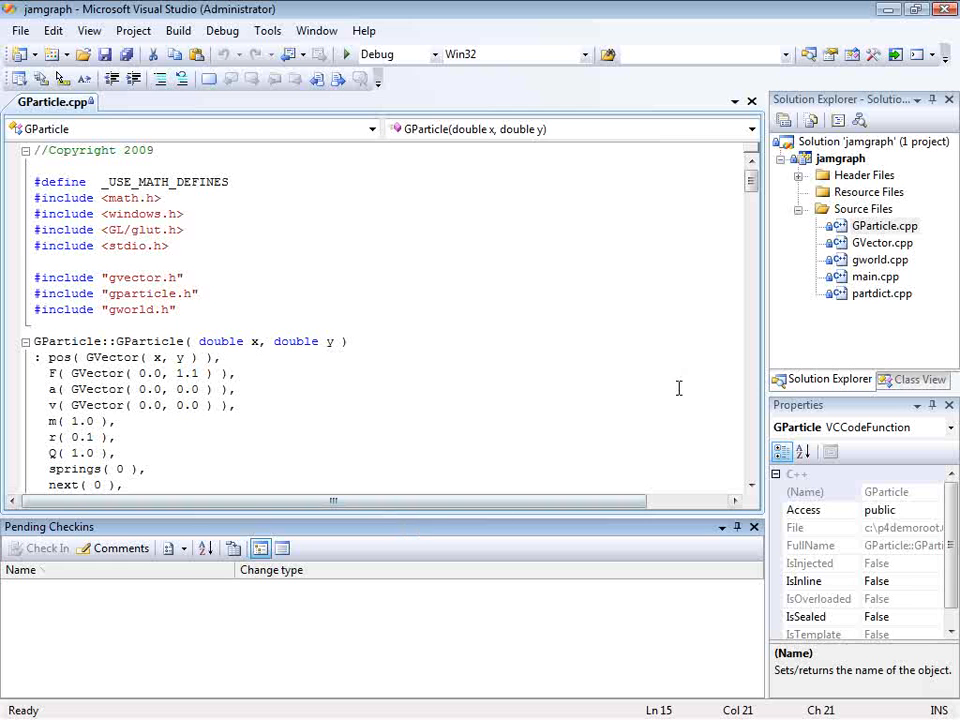
- Open the source control history of GParticle.cpp
mouse_move(827, 235)
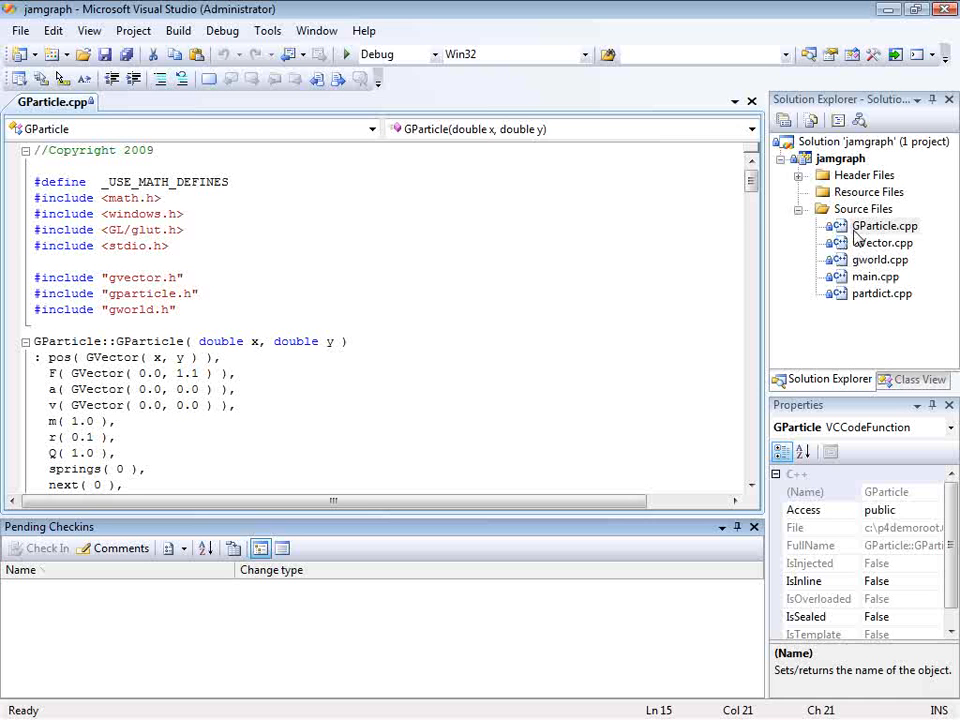
click(859, 226)
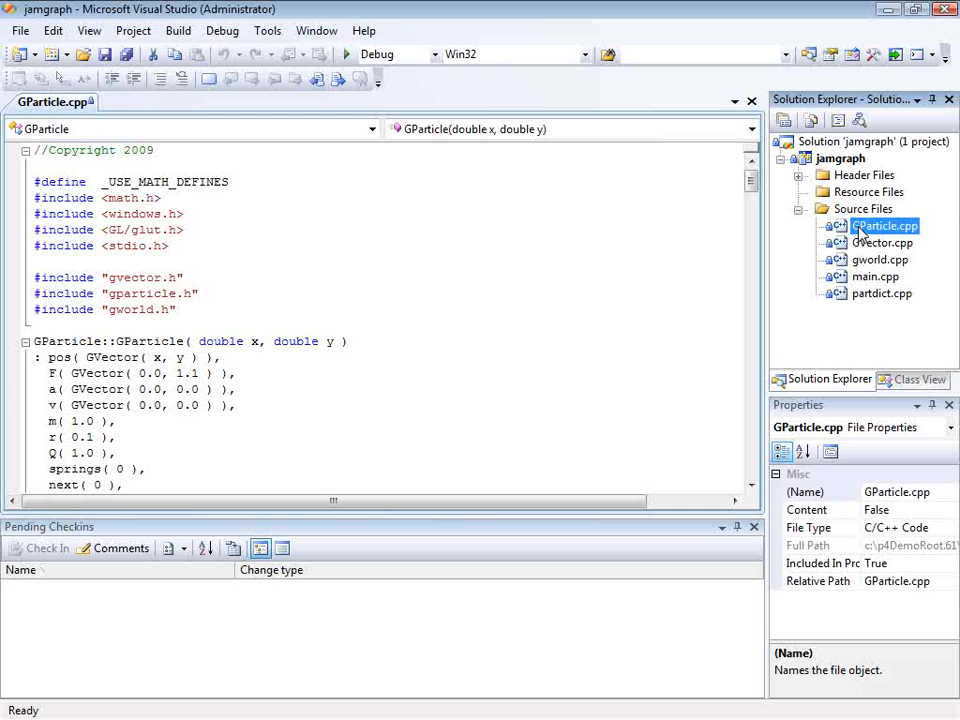
right_click(860, 228)
click(859, 438)
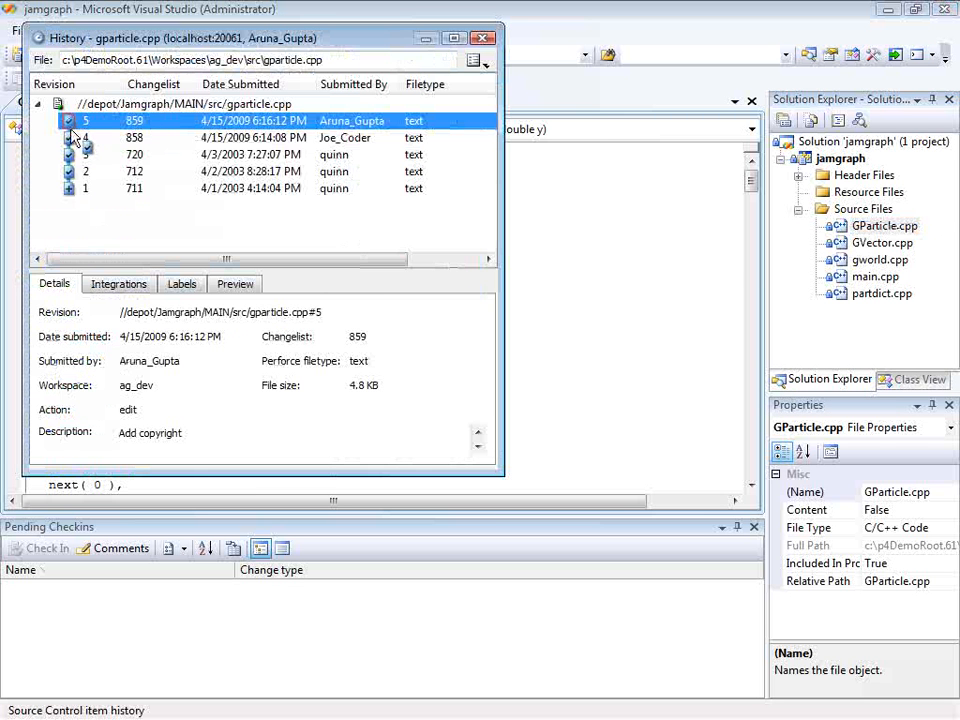
- Compare revisions 4 and 5 of gparticle.cpp, examine the copyright year difference, and close the comparison
drag(72, 137, 68, 135)
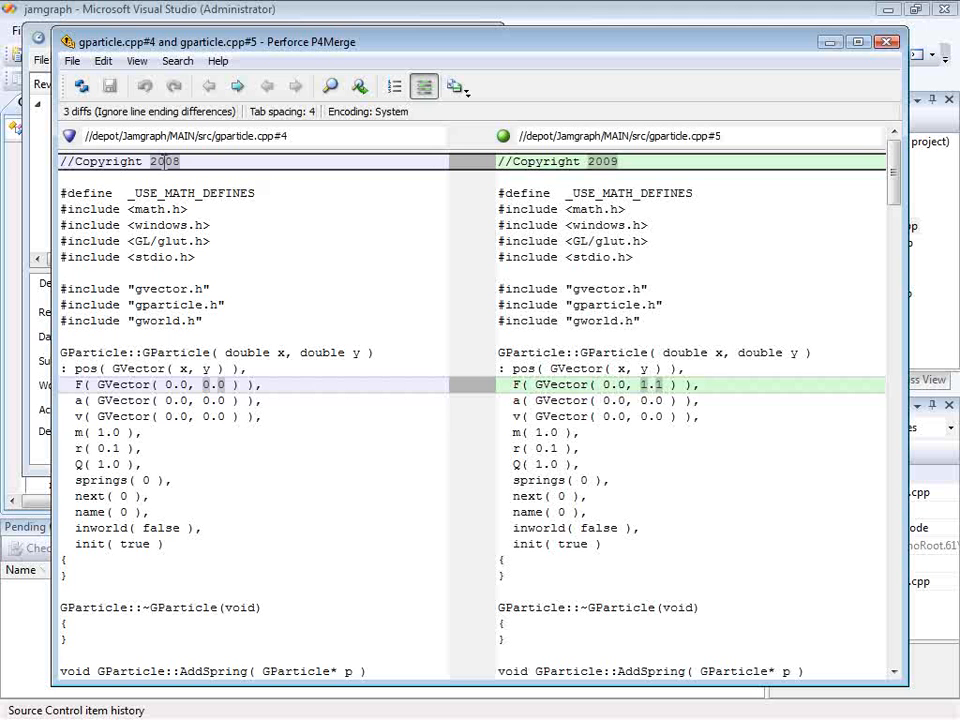
drag(152, 161, 181, 159)
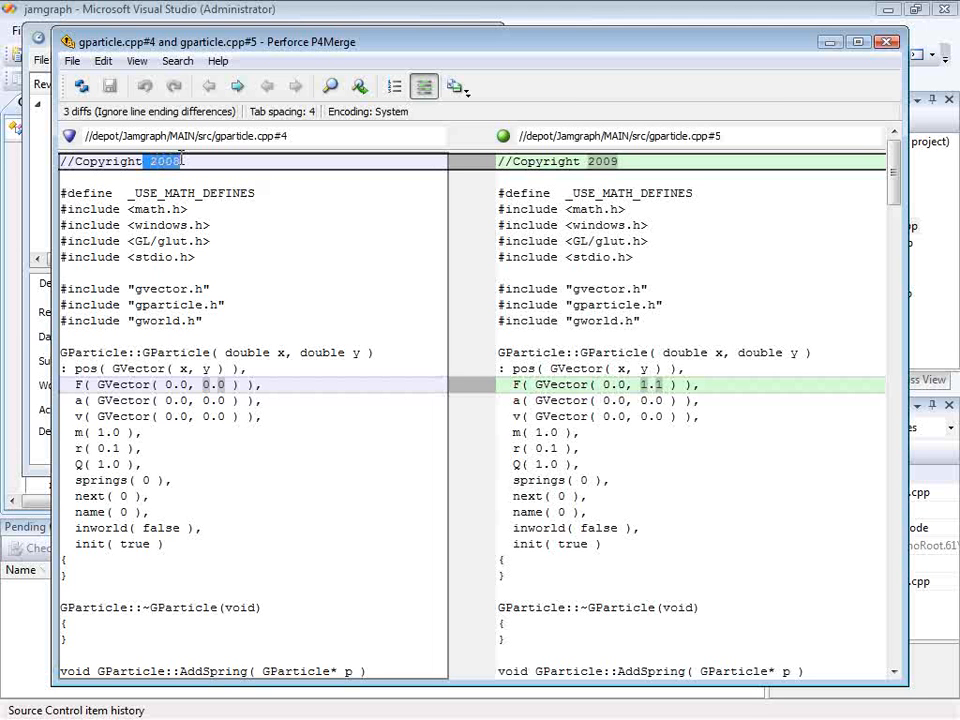
click(309, 199)
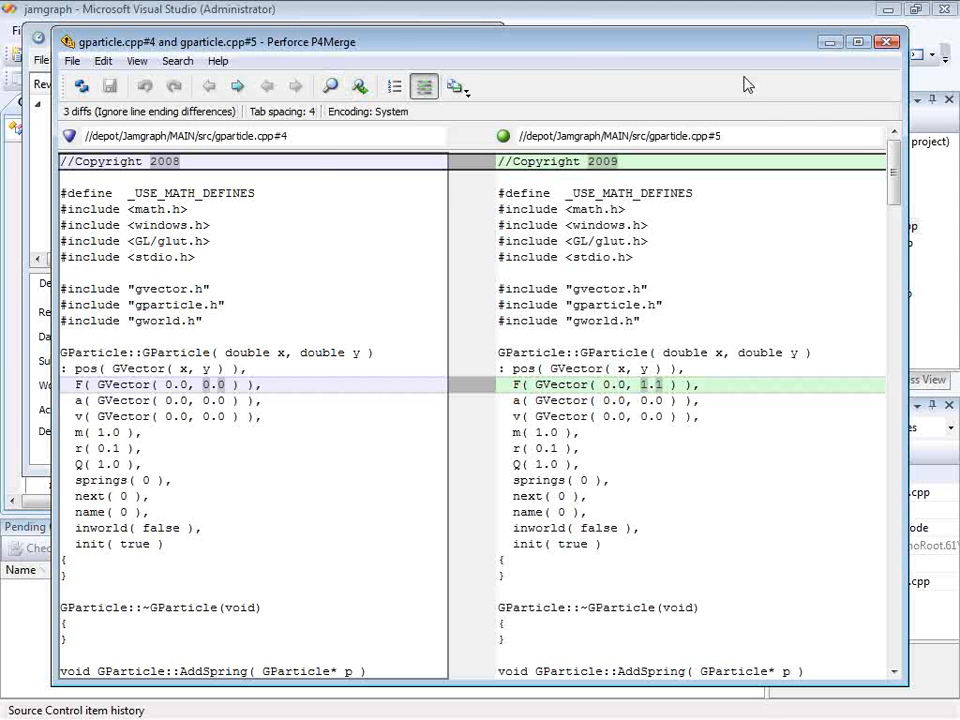
click(886, 42)
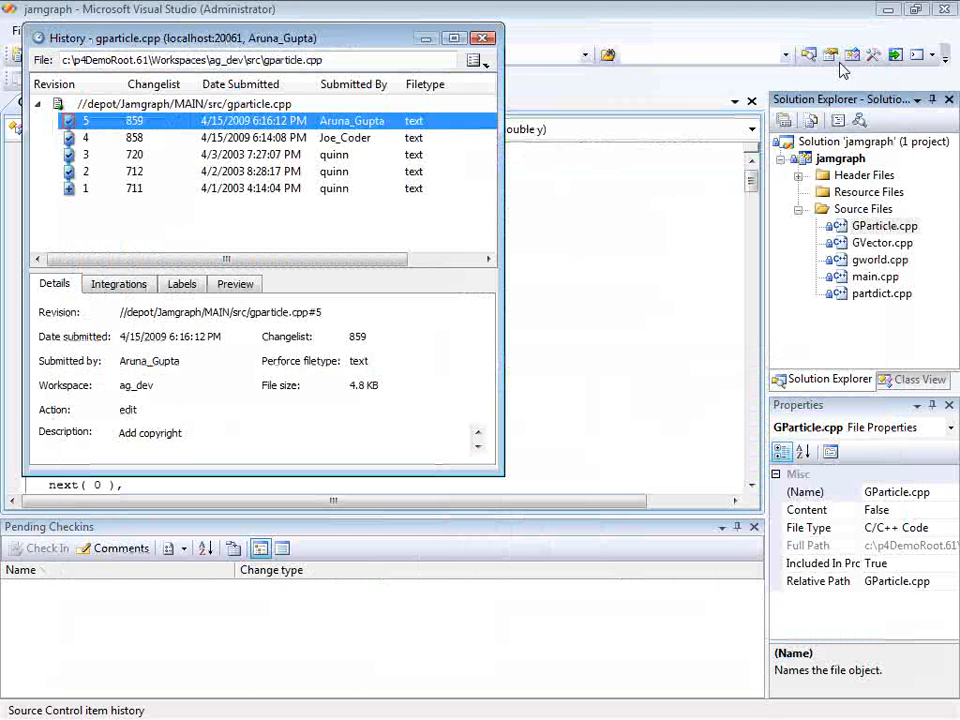
- Examine the commands available for revision 5 in the file history, then close the history
right_click(260, 120)
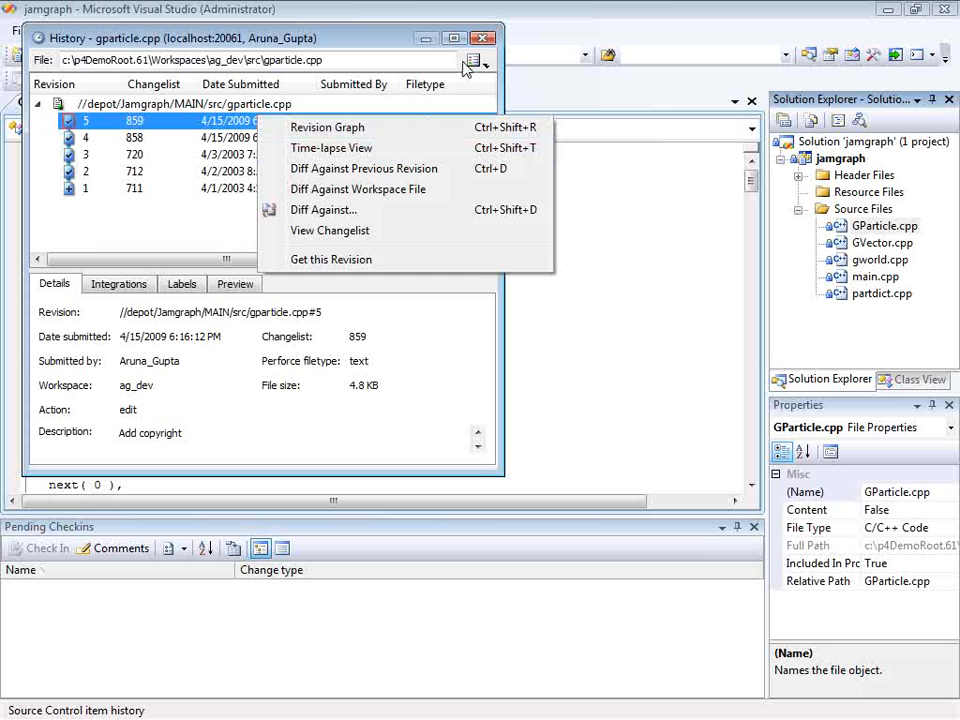
click(483, 38)
click(483, 38)
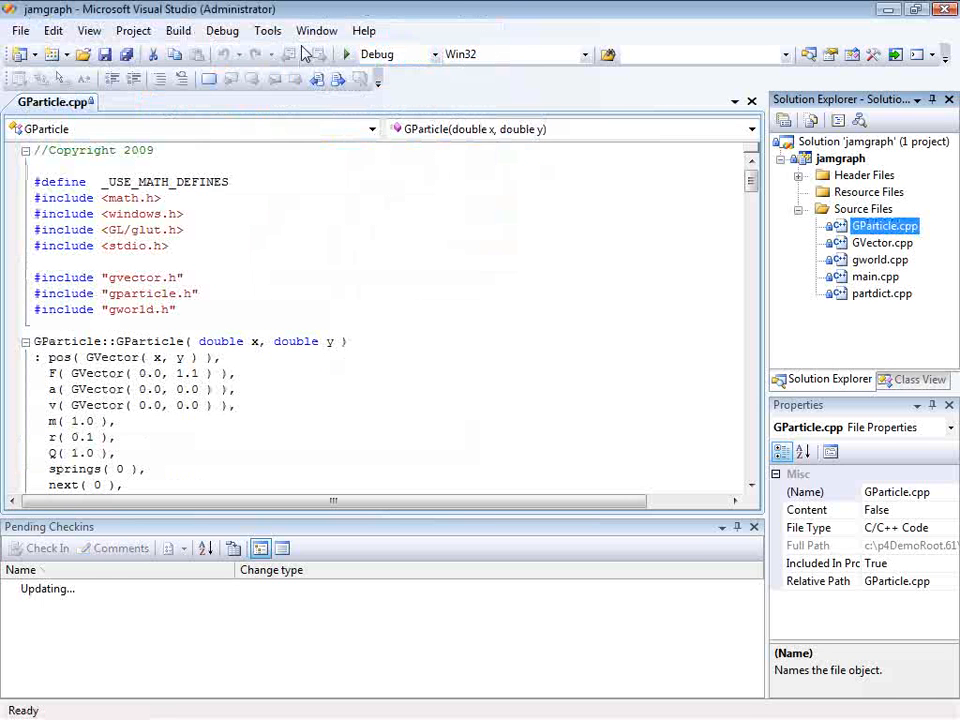
- Close the jamgraph solution and open wizard.sln from the wizard folder in the ag_dev workspace
click(21, 31)
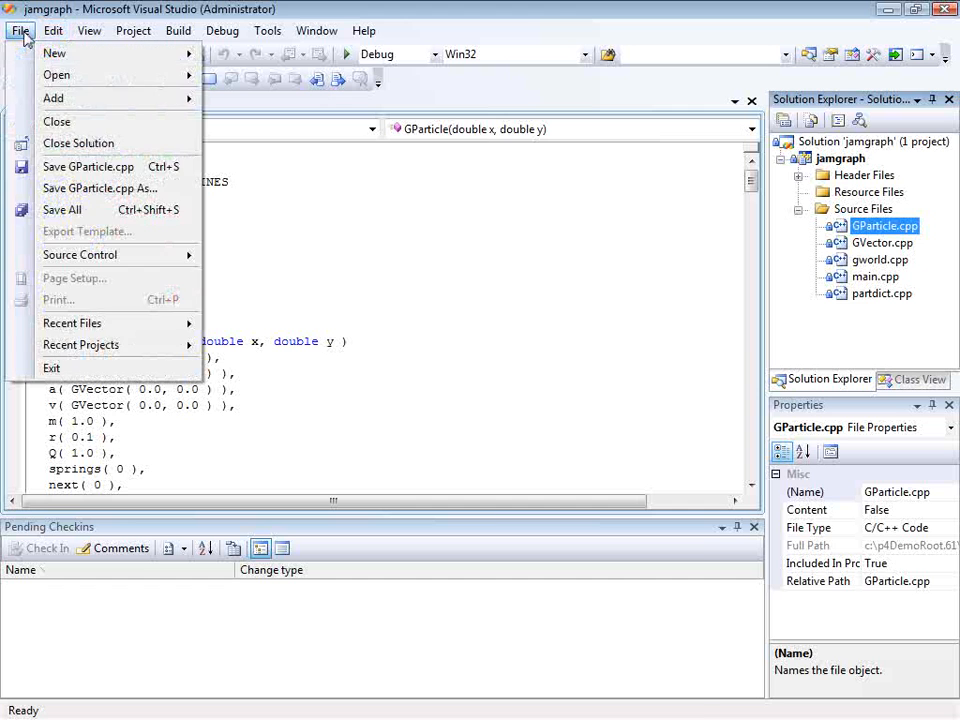
click(66, 143)
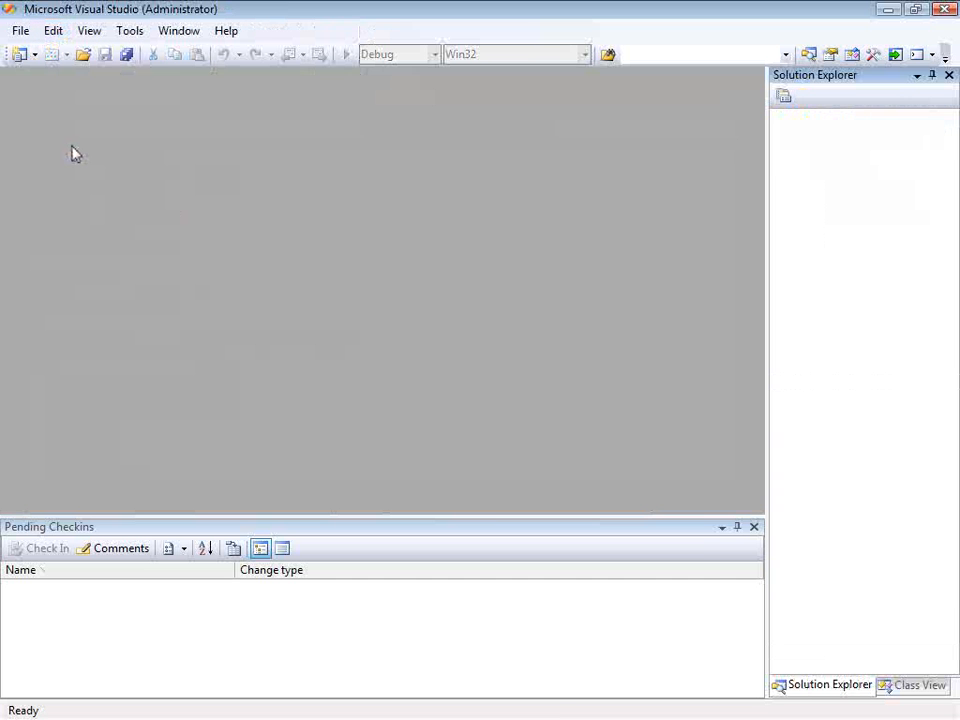
click(21, 31)
mouse_move(52, 79)
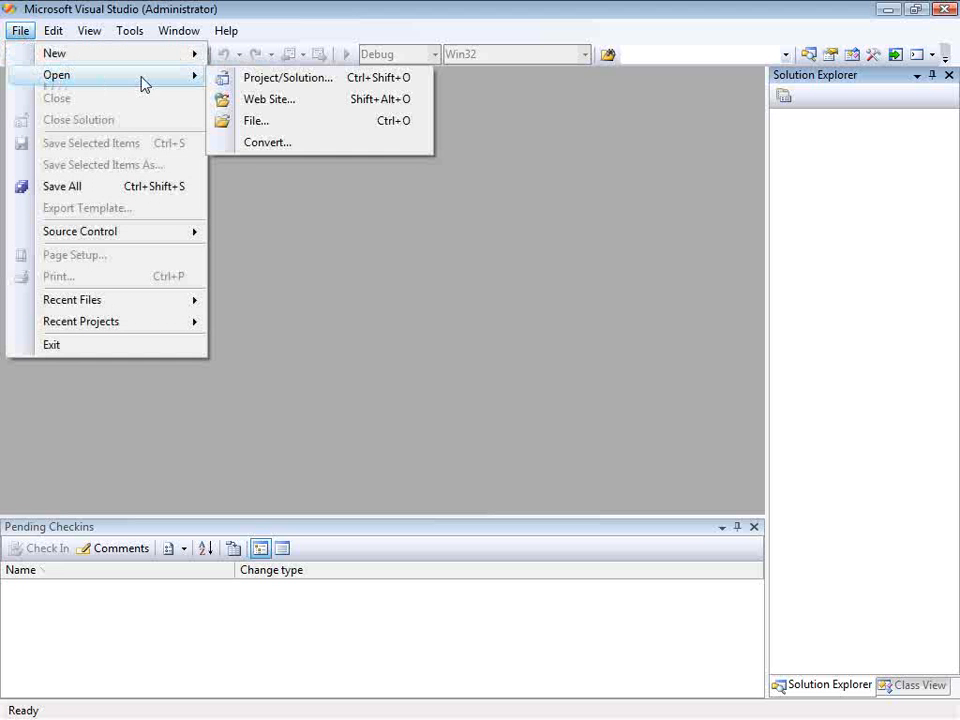
click(253, 79)
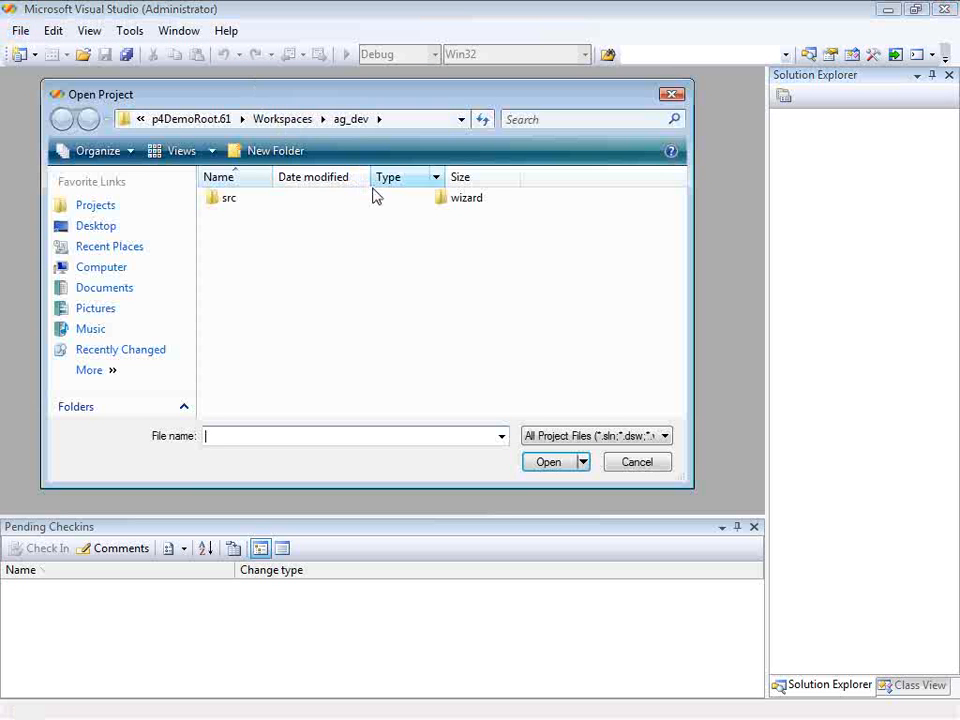
double_click(451, 198)
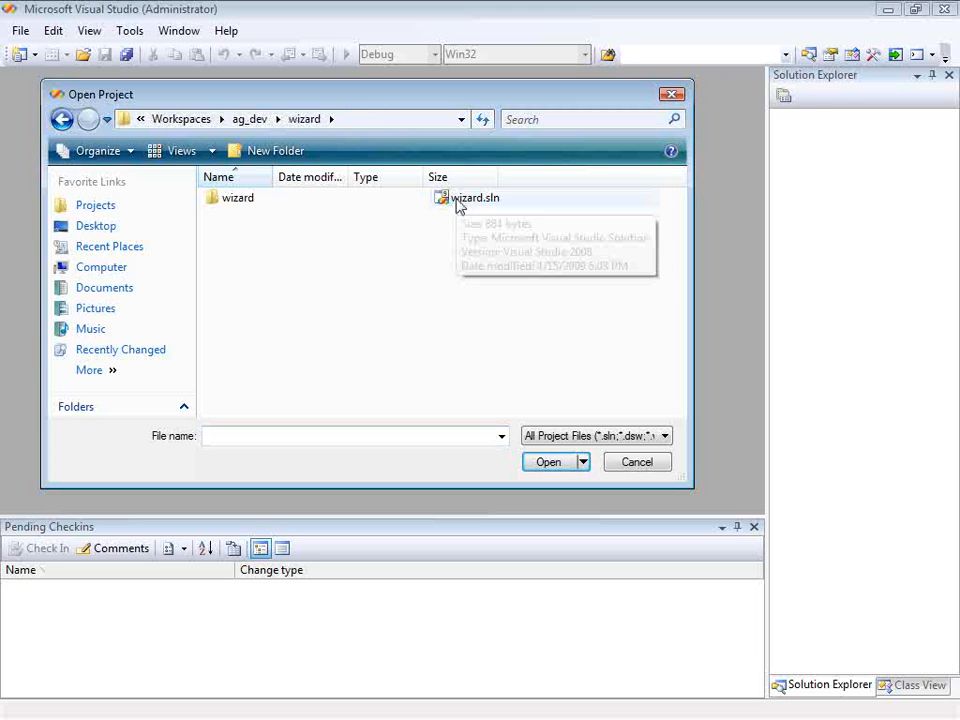
double_click(456, 202)
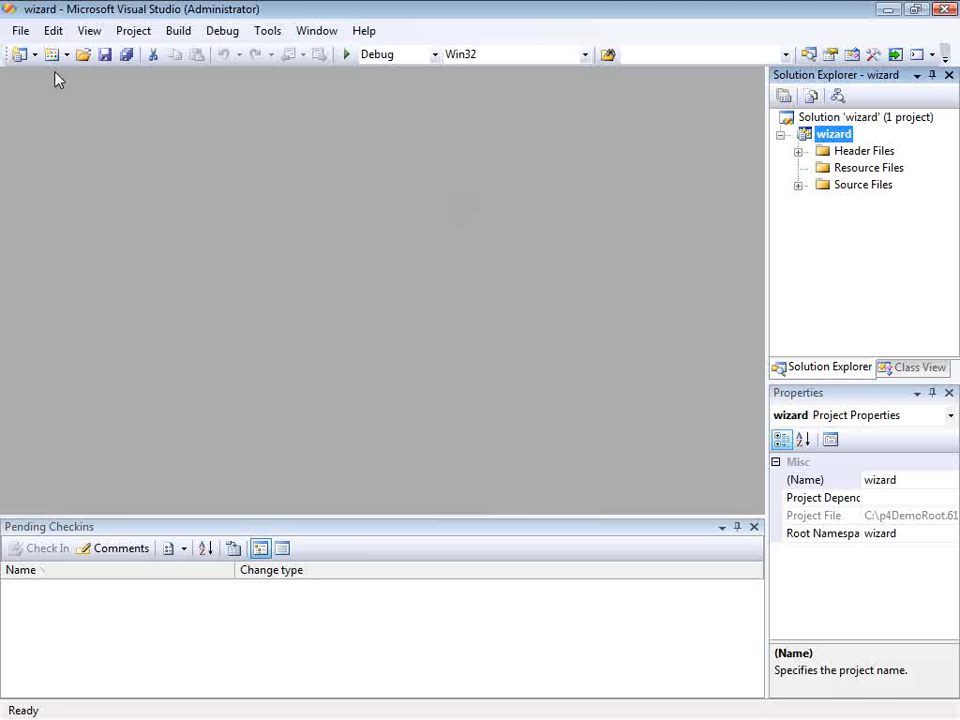
- Add the wizard solution to source control, accepting the connection to localhost:20061 with the ag_dev workspace
click(20, 31)
mouse_move(128, 258)
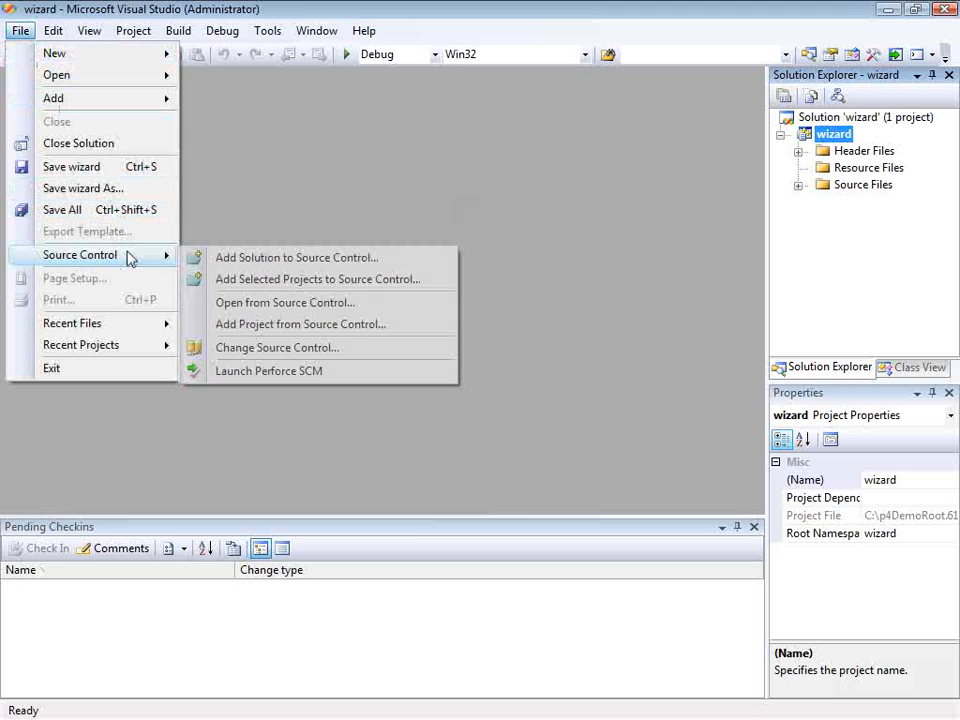
click(224, 258)
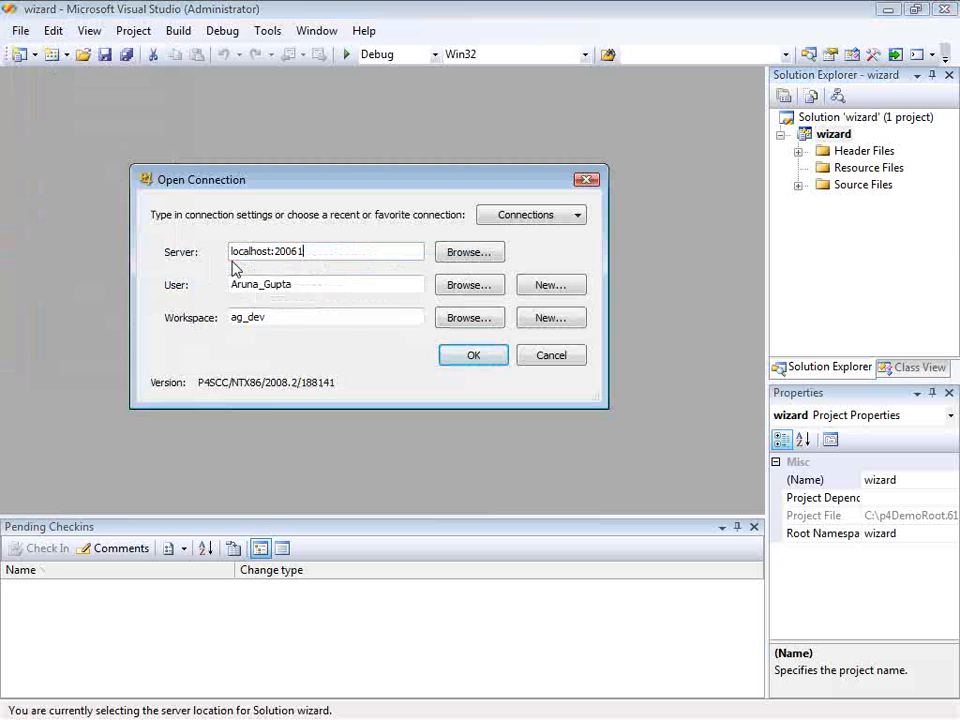
click(458, 360)
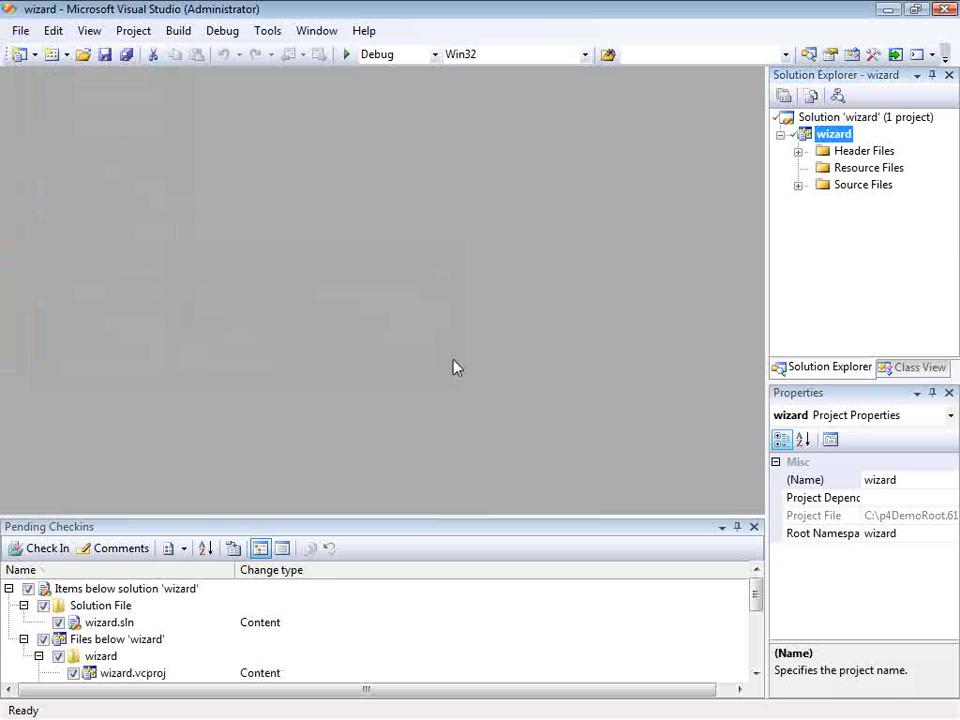
- Check in all pending wizard files with the changelist description "Wizard project into Perforce", and expand the project's Source Files folder
click(46, 548)
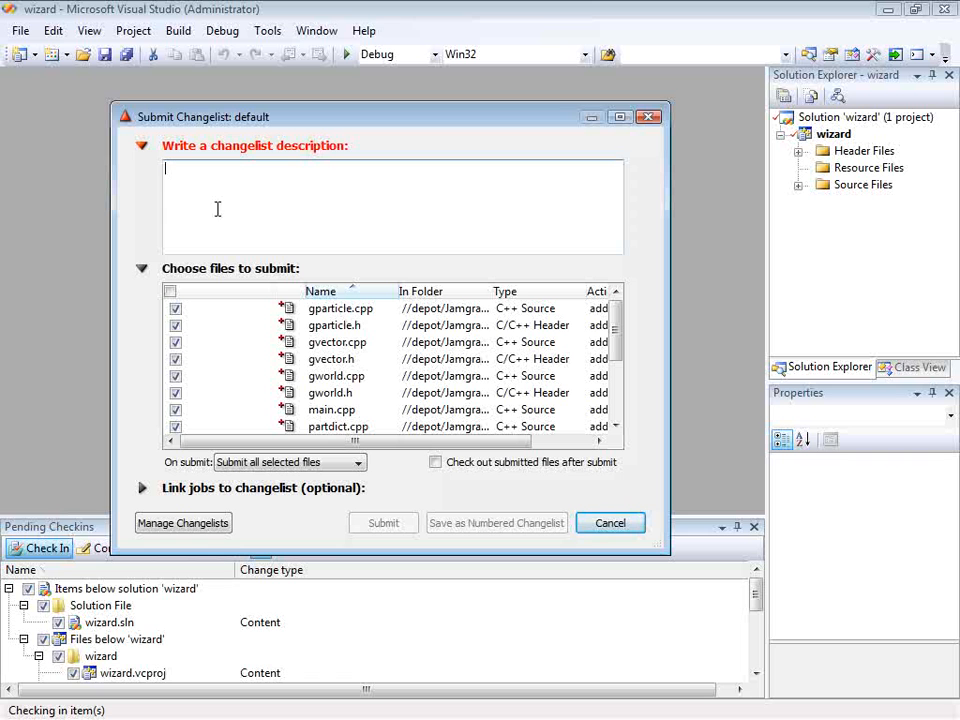
text(Wi)
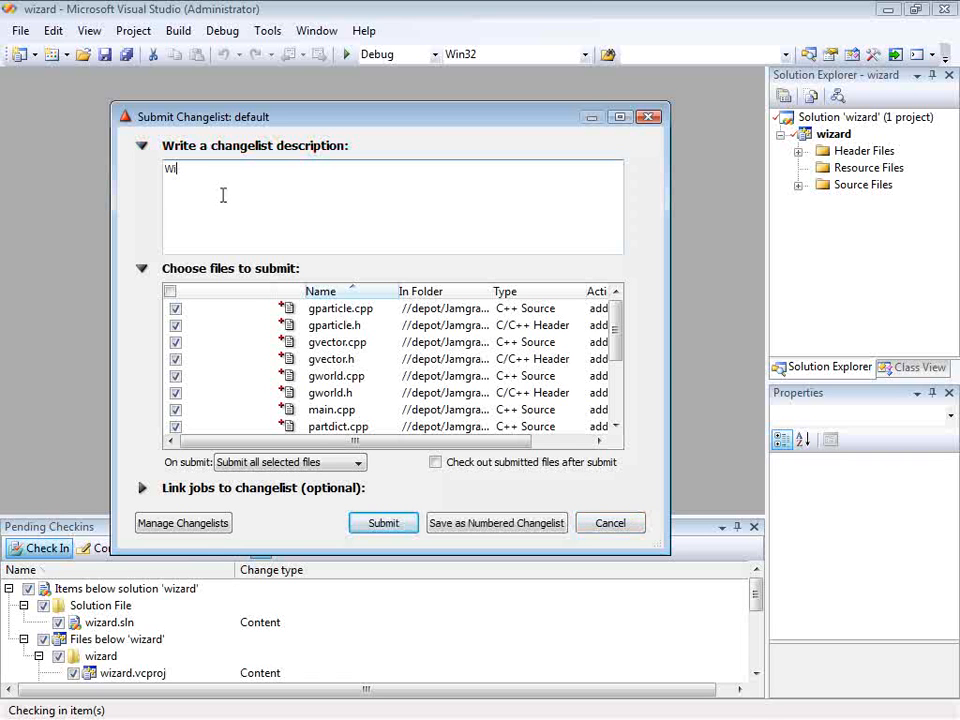
text(zard project into Perforce)
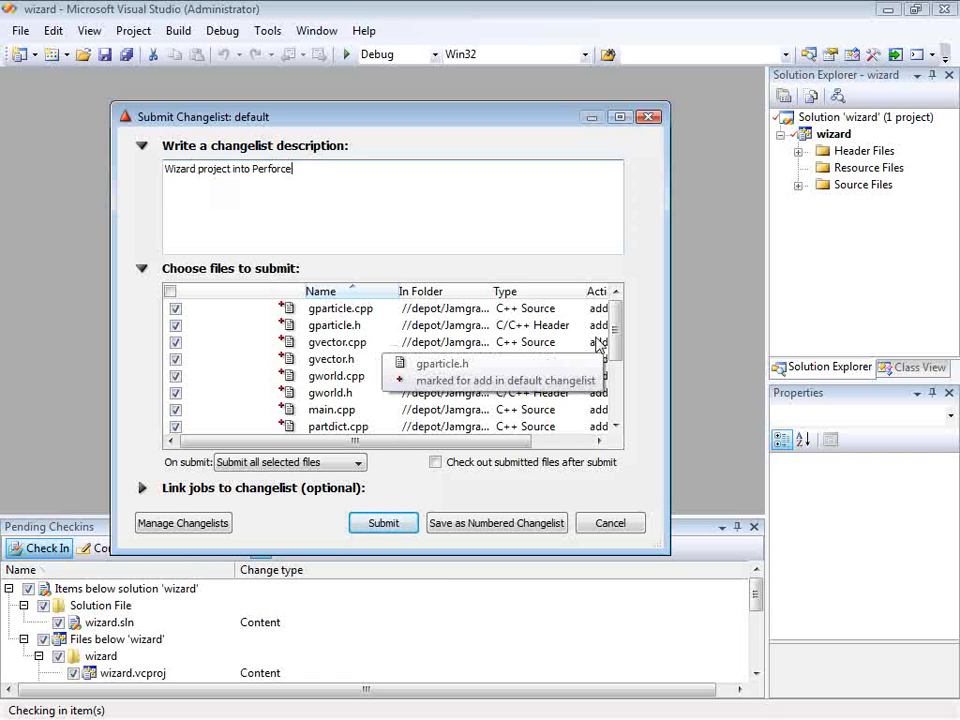
mouse_move(617, 336)
mouse_down()
mouse_move(620, 400)
mouse_move(628, 326)
mouse_up()
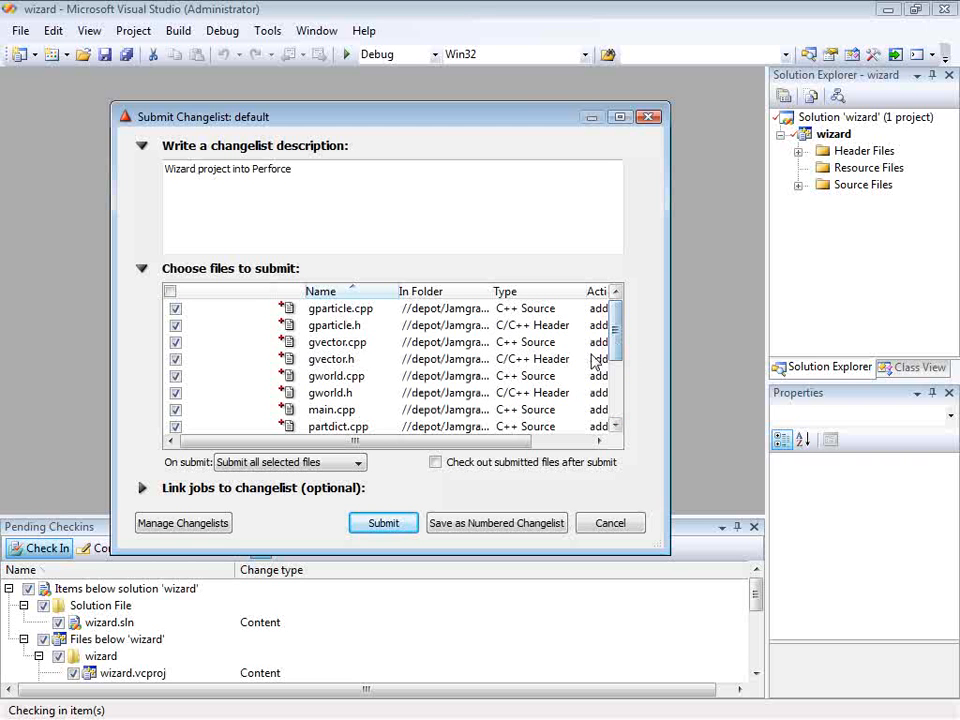
click(401, 524)
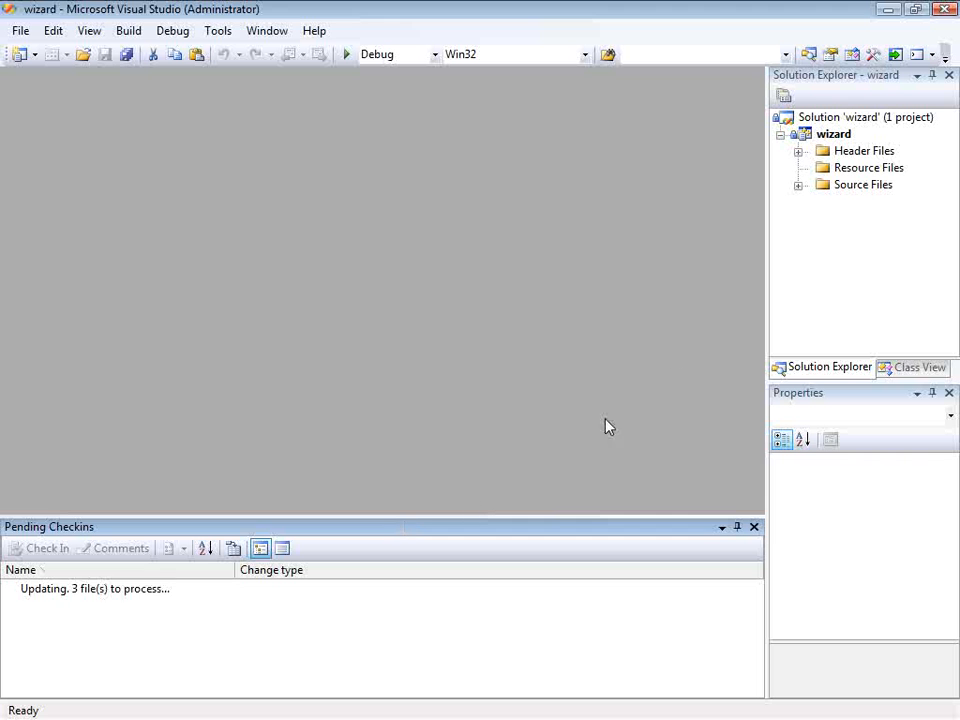
click(798, 186)
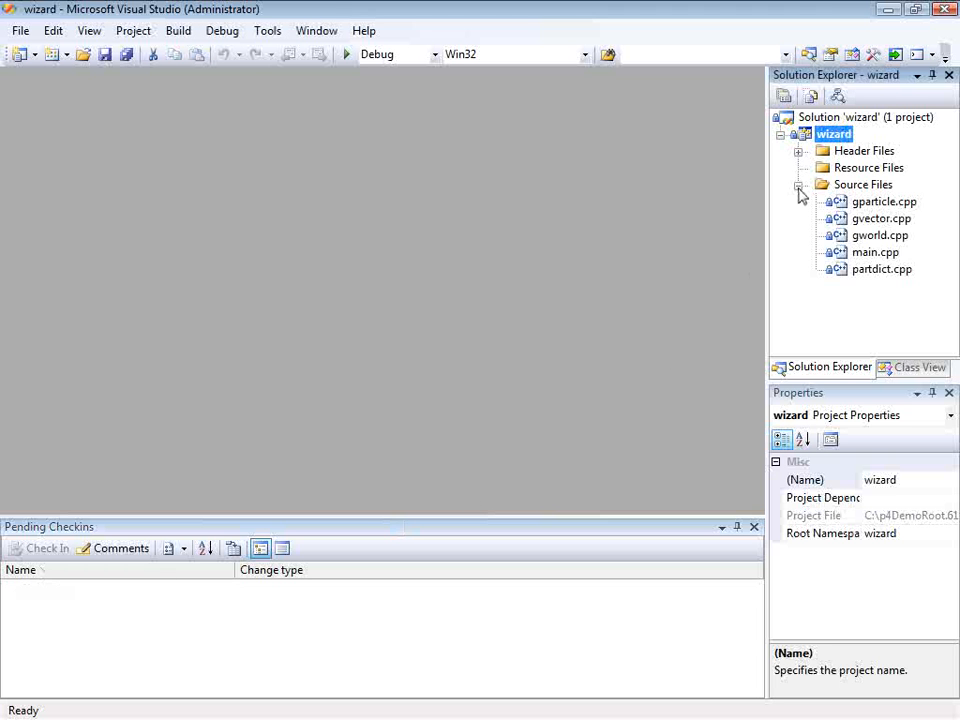